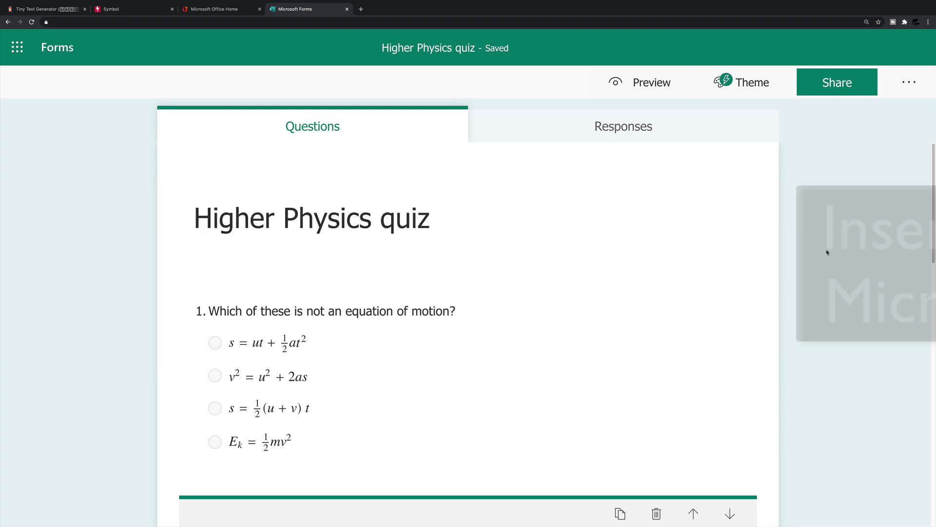
Close question 2's editor and scroll through the quiz preview
{"action": "left_click", "coordinate": [828, 252]}
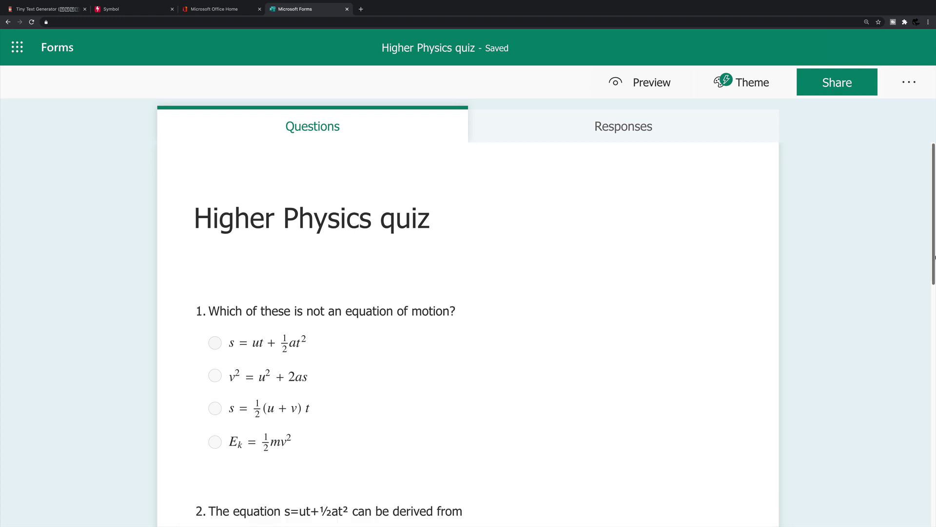
{"action": "scroll", "coordinate": [933, 254], "scroll_direction": "down", "scroll_amount": 1}
{"action": "left_click_drag", "start_coordinate": [934, 254], "coordinate": [934, 266]}
{"action": "scroll", "coordinate": [934, 266], "scroll_direction": "down", "scroll_amount": 2}
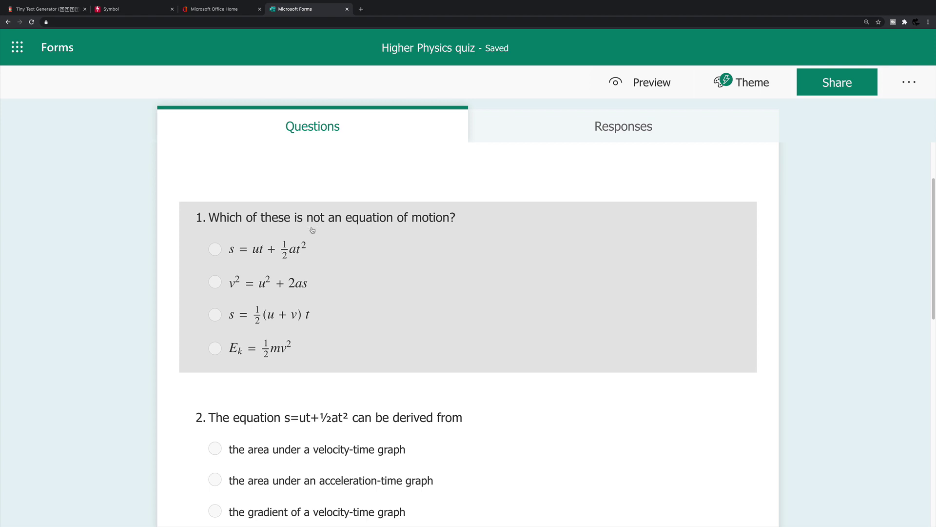
{"action": "scroll", "coordinate": [814, 271], "scroll_direction": "up", "scroll_amount": 2}
{"action": "scroll", "coordinate": [816, 274], "scroll_direction": "down", "scroll_amount": 2}
{"action": "scroll", "coordinate": [816, 275], "scroll_direction": "down", "scroll_amount": 5}
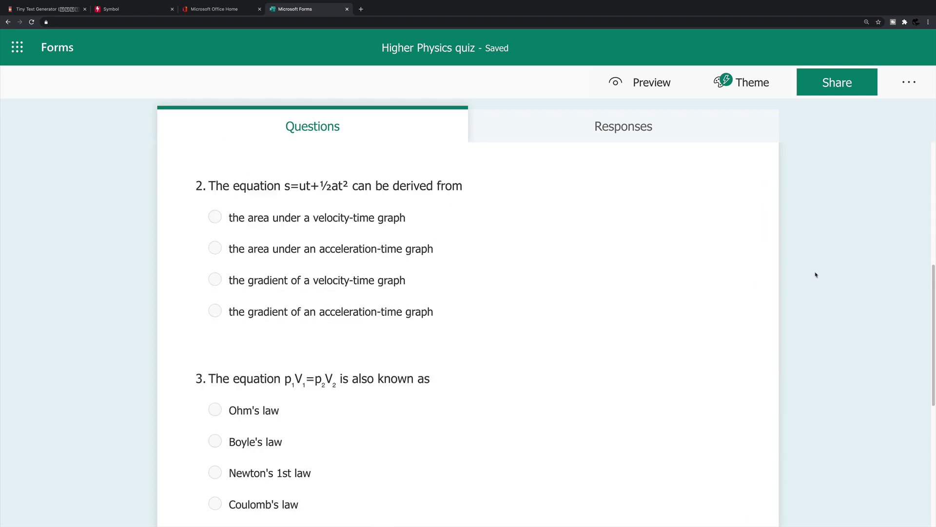
Select the equation s=ut+½at² in question 2's title
{"action": "left_click", "coordinate": [305, 216]}
{"action": "left_click", "coordinate": [306, 211]}
{"action": "left_click_drag", "start_coordinate": [285, 212], "coordinate": [337, 214]}
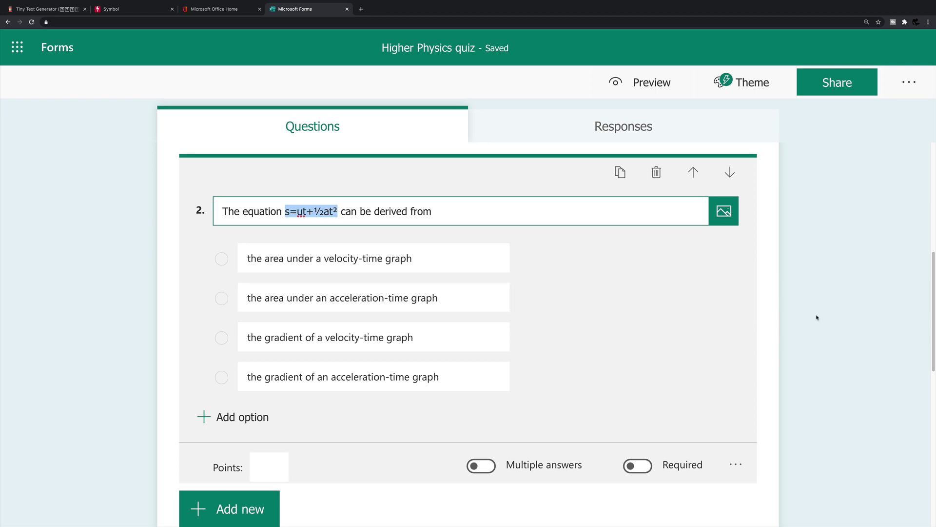
In question 3 on p₁V₁=p₂V₂, mark Boyle's law as the correct answer
{"action": "scroll", "coordinate": [812, 314], "scroll_direction": "down", "scroll_amount": 6}
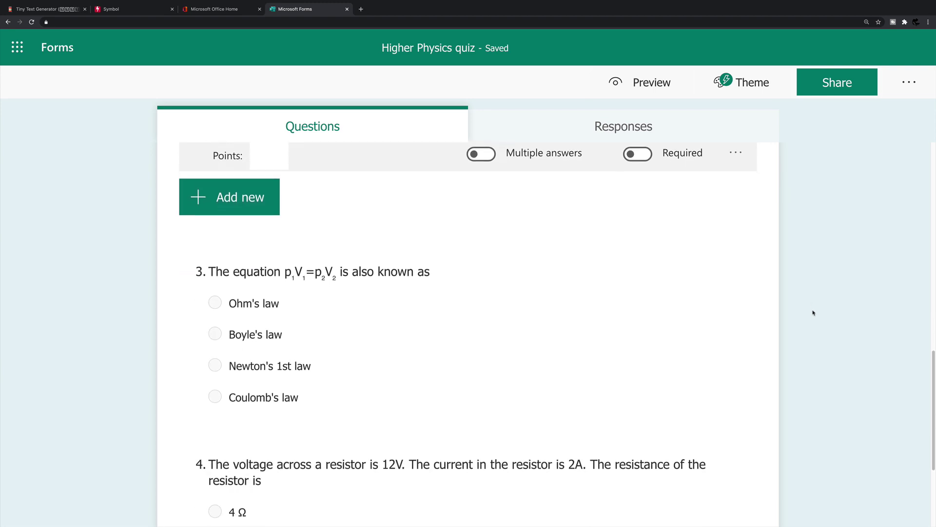
{"action": "left_click", "coordinate": [284, 275]}
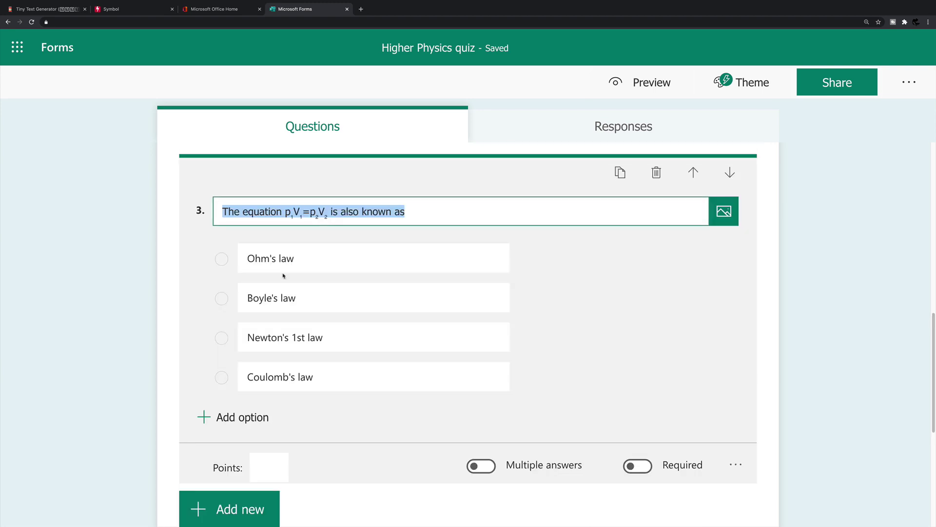
{"action": "left_click", "coordinate": [283, 213]}
{"action": "left_click_drag", "start_coordinate": [284, 213], "coordinate": [326, 215]}
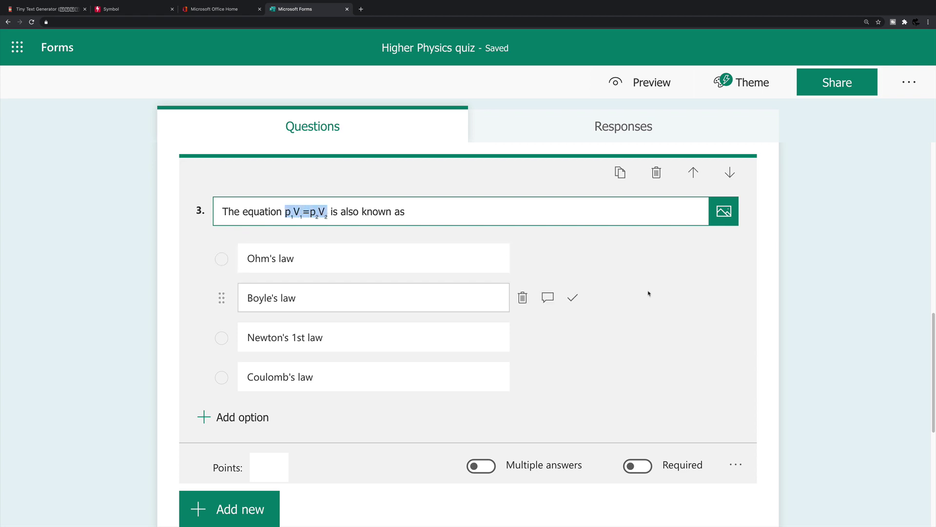
{"action": "left_click", "coordinate": [572, 300]}
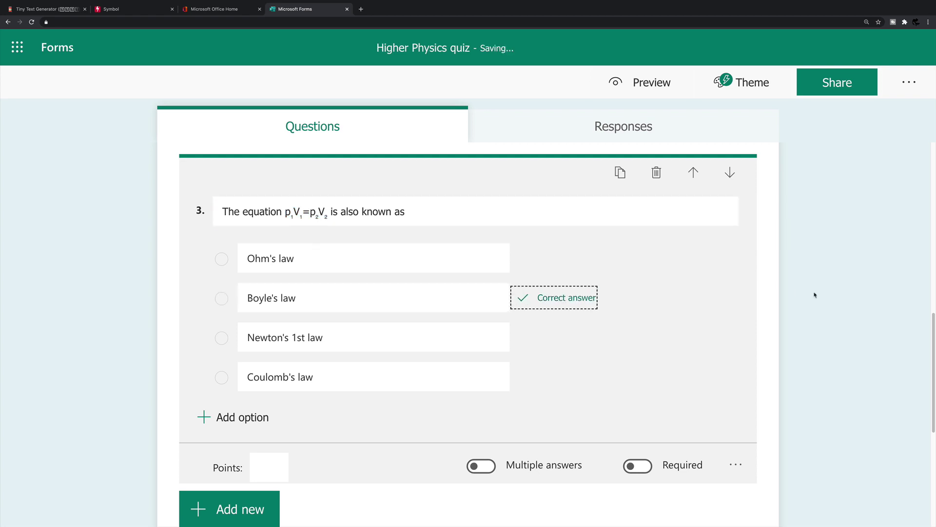
Select the Ω symbol in question 4's 4 Ω answer option
{"action": "scroll", "coordinate": [802, 293], "scroll_direction": "down", "scroll_amount": 6}
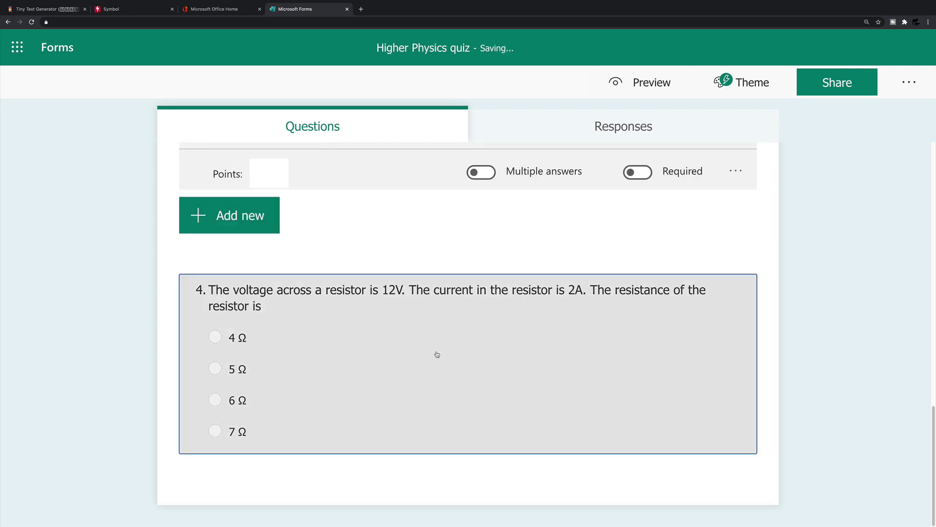
{"action": "left_click", "coordinate": [436, 354]}
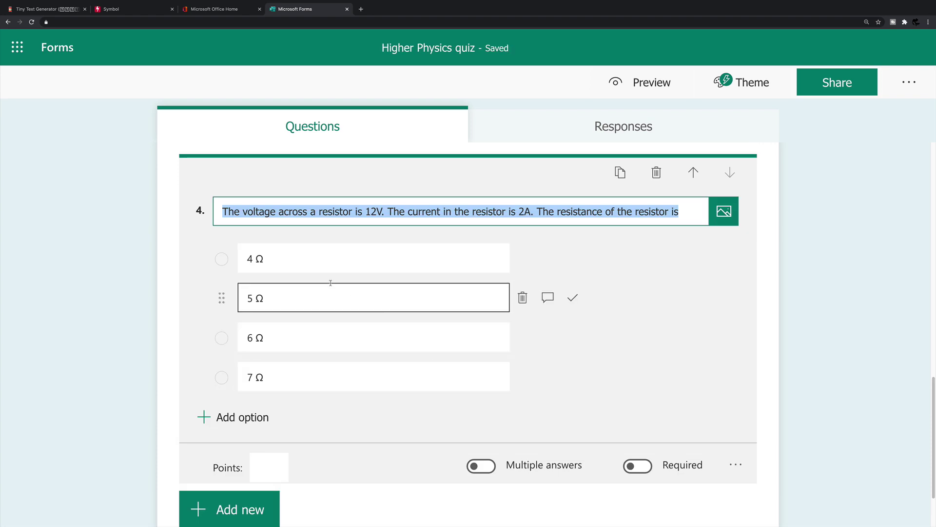
{"action": "left_click", "coordinate": [280, 259]}
{"action": "left_click", "coordinate": [263, 258]}
{"action": "double_click", "coordinate": [259, 258]}
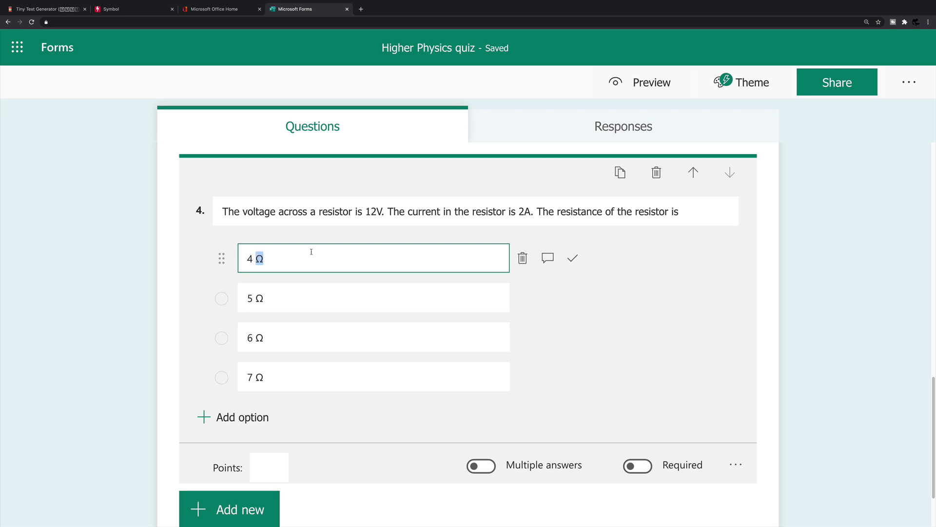
Finish question 4 and select question 1's whole title text for copying
{"action": "left_click", "coordinate": [844, 376]}
{"action": "scroll", "coordinate": [845, 372], "scroll_direction": "up", "scroll_amount": 10}
{"action": "scroll", "coordinate": [844, 372], "scroll_direction": "up", "scroll_amount": 2}
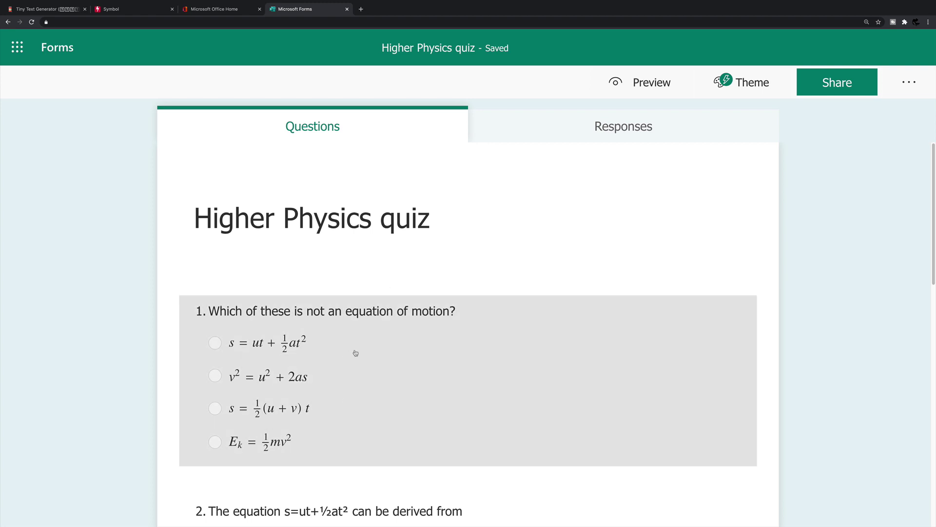
{"action": "left_click", "coordinate": [423, 329]}
{"action": "left_click", "coordinate": [451, 211]}
{"action": "left_click_drag", "start_coordinate": [452, 211], "coordinate": [215, 214]}
{"action": "key", "text": "super+c"}
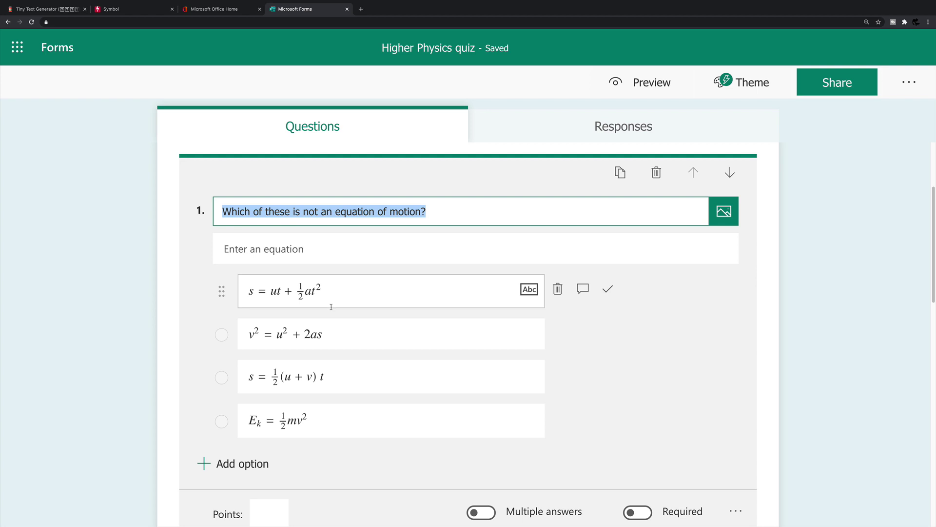
Add a new choice question directly after question 1
{"action": "scroll", "coordinate": [778, 344], "scroll_direction": "up", "scroll_amount": 3}
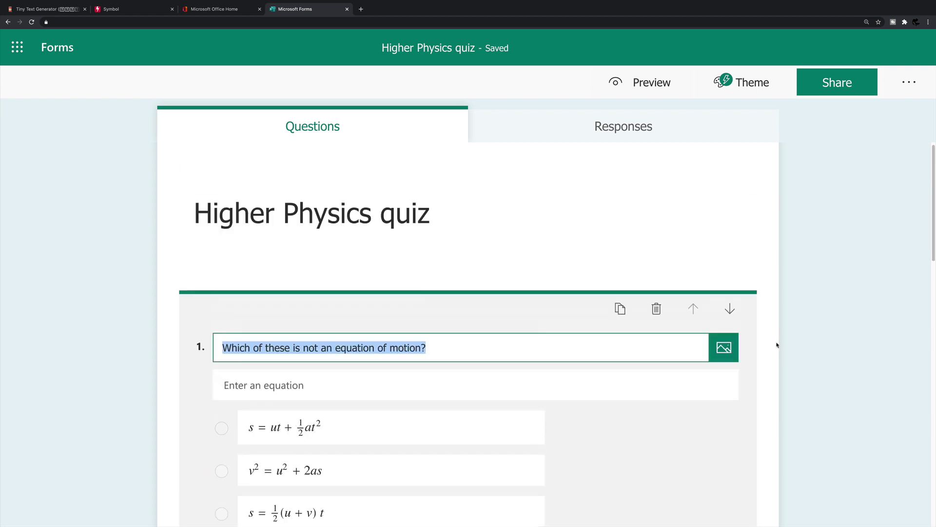
{"action": "scroll", "coordinate": [777, 345], "scroll_direction": "down", "scroll_amount": 5}
{"action": "left_click", "coordinate": [232, 384]}
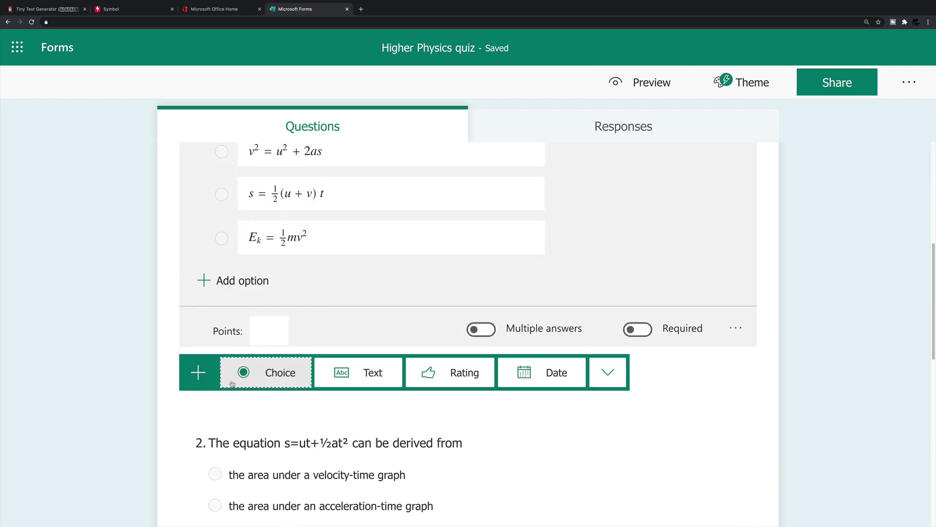
{"action": "left_click", "coordinate": [274, 377]}
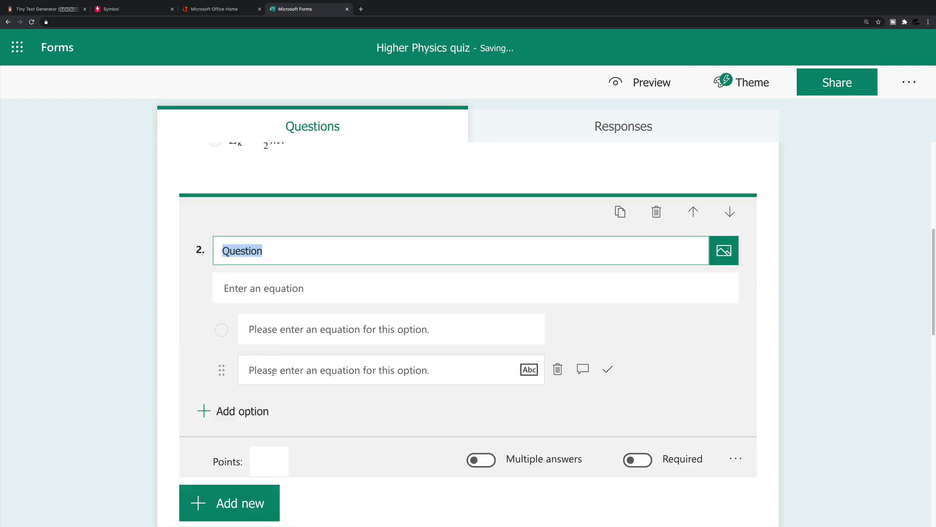
Turn off maths entry and remove the subtitle for the new question
{"action": "left_click", "coordinate": [736, 458]}
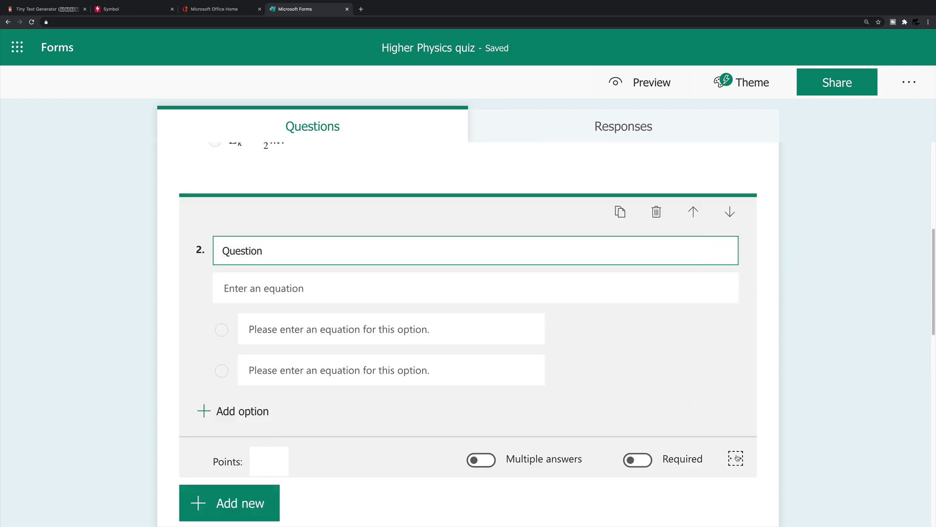
{"action": "left_click", "coordinate": [778, 452]}
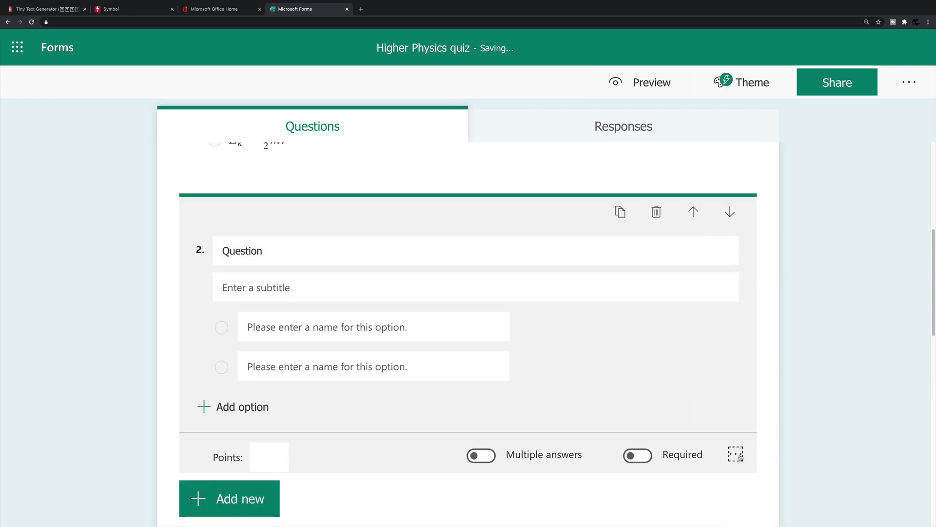
{"action": "left_click", "coordinate": [740, 457]}
{"action": "left_click", "coordinate": [779, 475]}
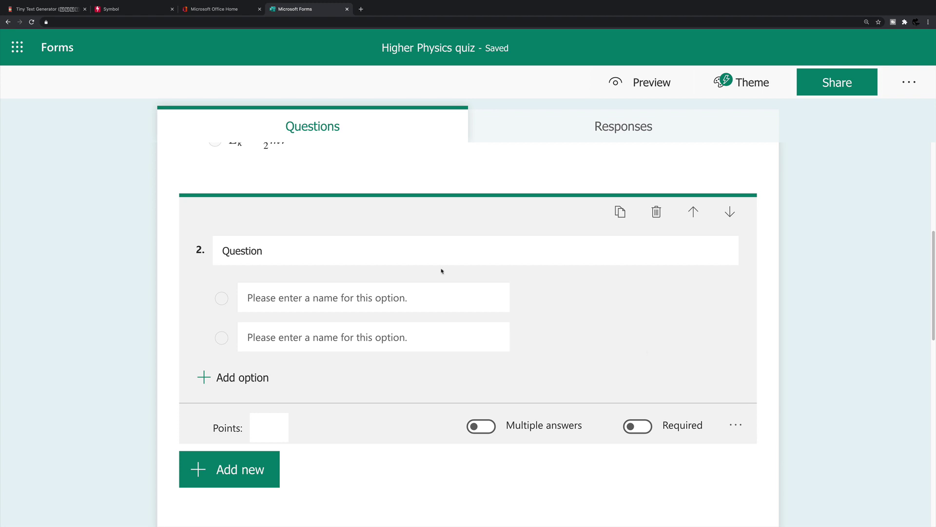
Replace the placeholder title 'Question' with the copied question 1 title
{"action": "left_click", "coordinate": [287, 250]}
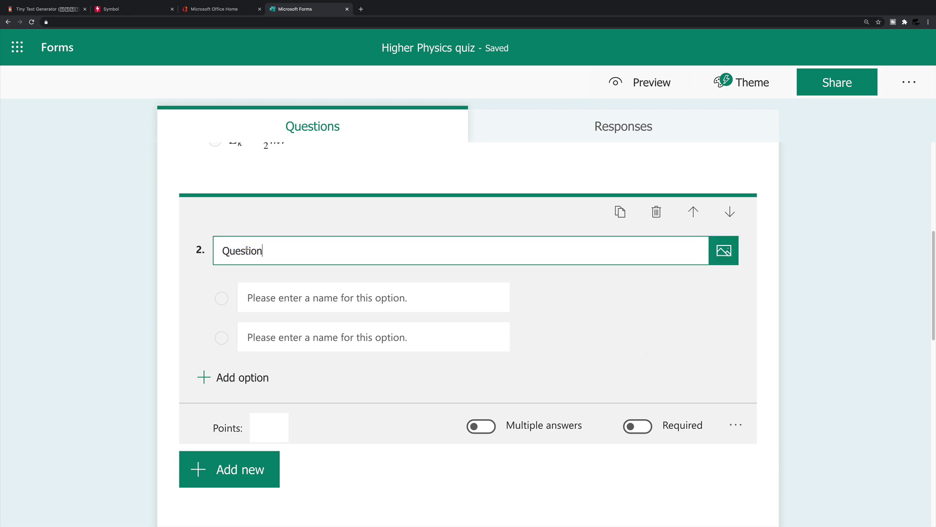
{"action": "left_click_drag", "start_coordinate": [262, 250], "coordinate": [219, 250]}
{"action": "key", "text": "super+v"}
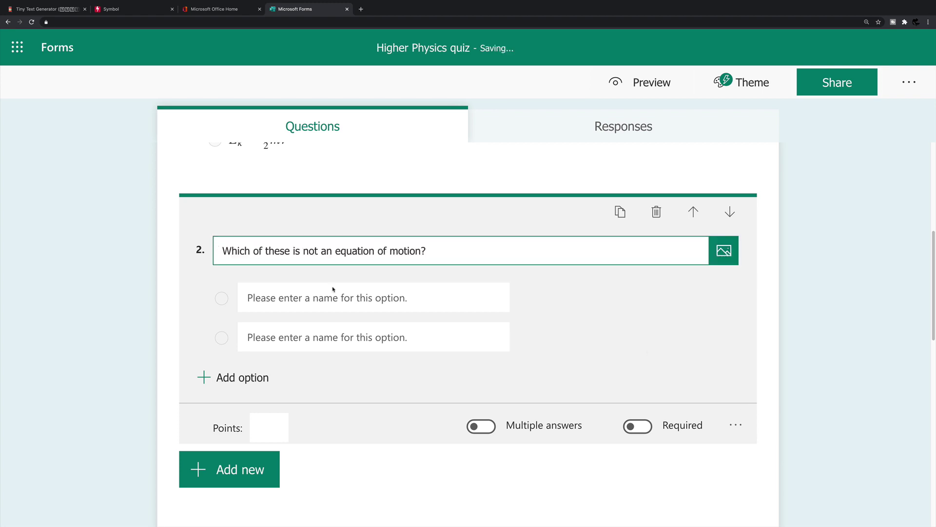
Add third and fourth answer options and switch the question to maths equation answers
{"action": "left_click", "coordinate": [334, 287]}
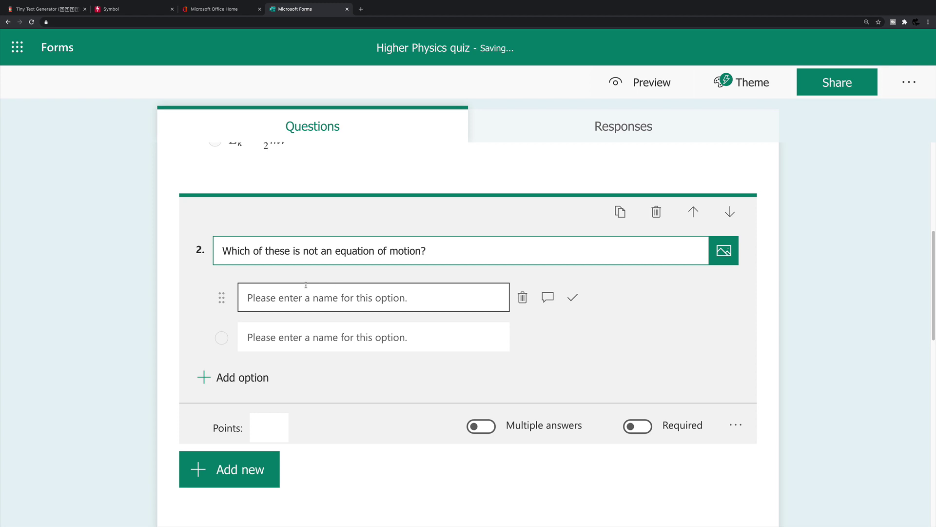
{"action": "left_click", "coordinate": [258, 337]}
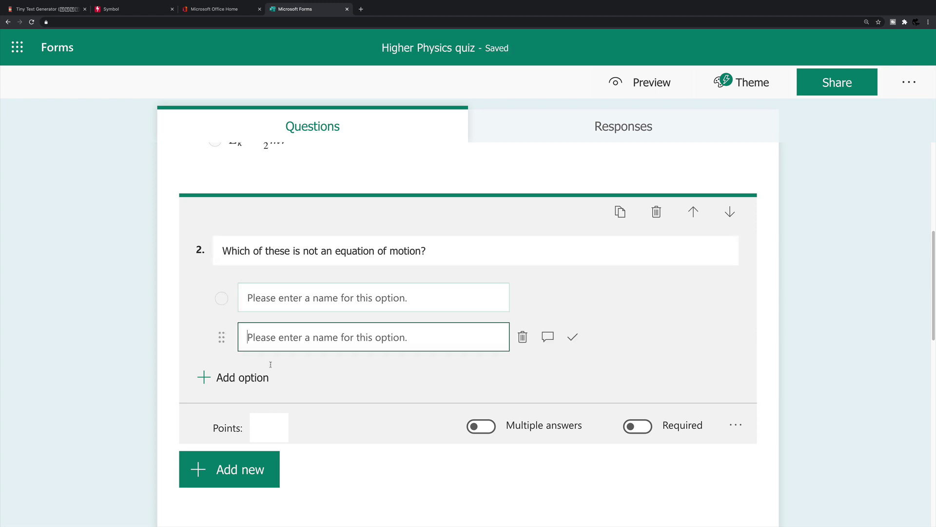
{"action": "left_click", "coordinate": [233, 382]}
{"action": "left_click", "coordinate": [233, 382]}
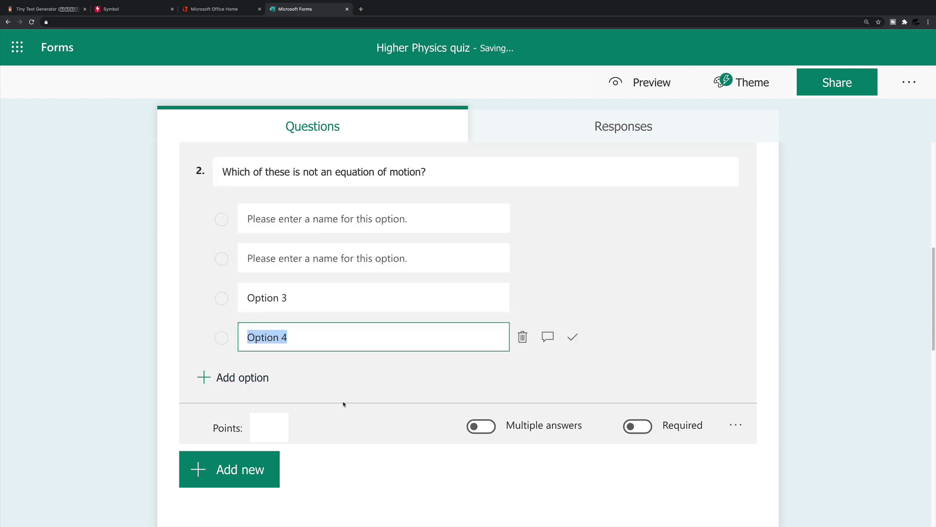
{"action": "left_click", "coordinate": [307, 224]}
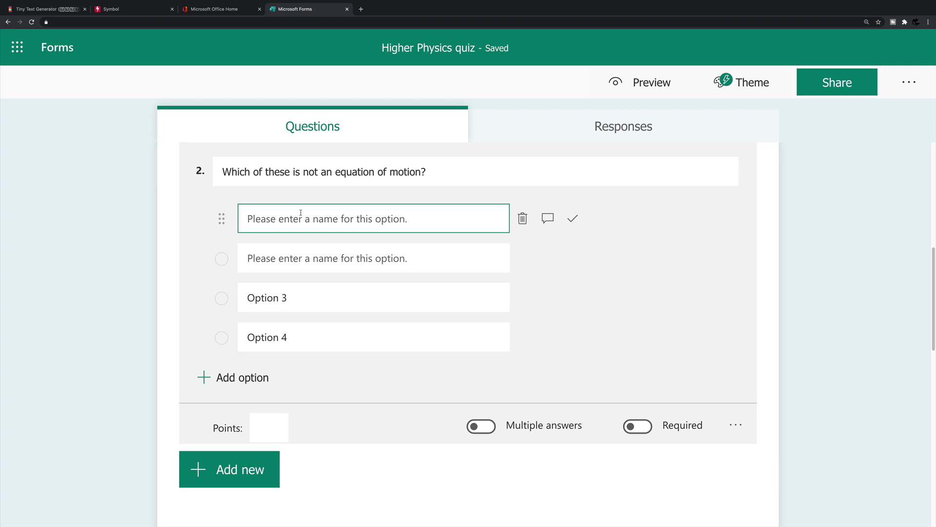
{"action": "left_click", "coordinate": [735, 424]}
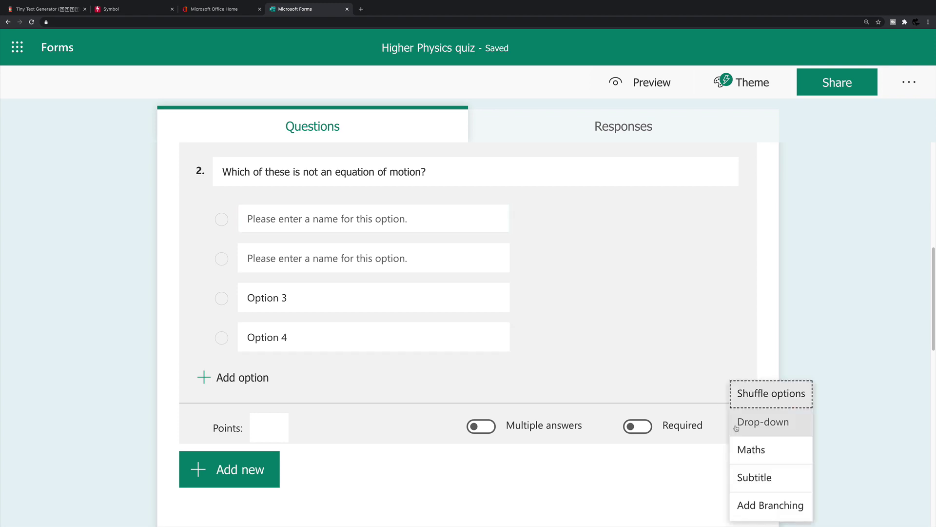
{"action": "left_click", "coordinate": [756, 449]}
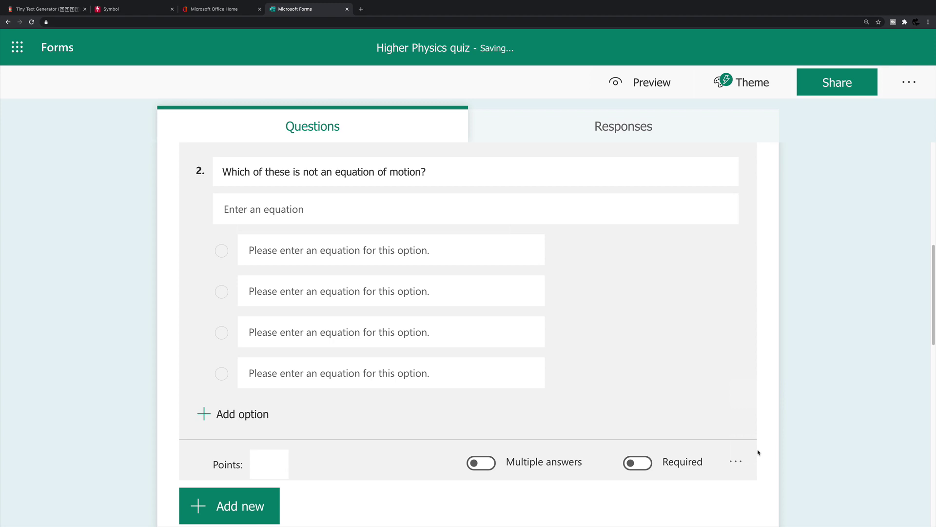
Enter s = ut + ½at² as the first option, using a 1-over-2 fraction and squared t
{"action": "left_click", "coordinate": [285, 251]}
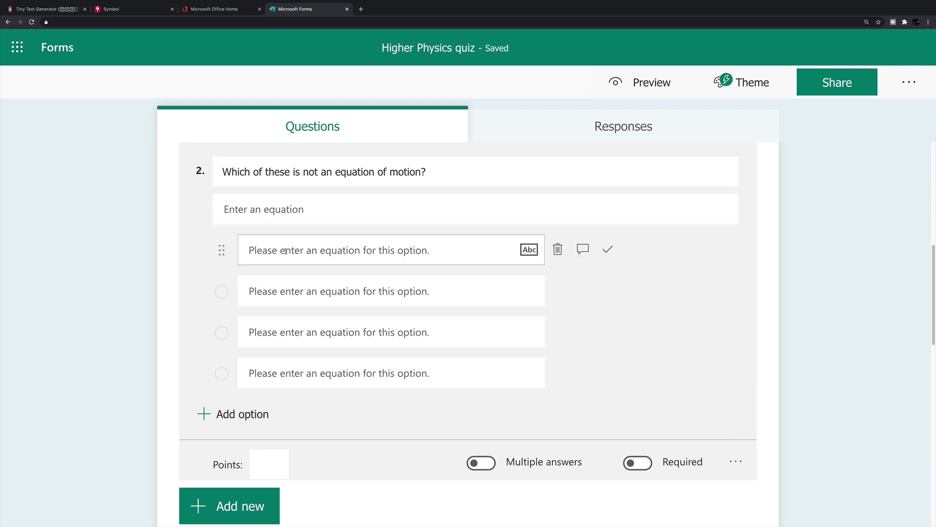
{"action": "left_click", "coordinate": [285, 251]}
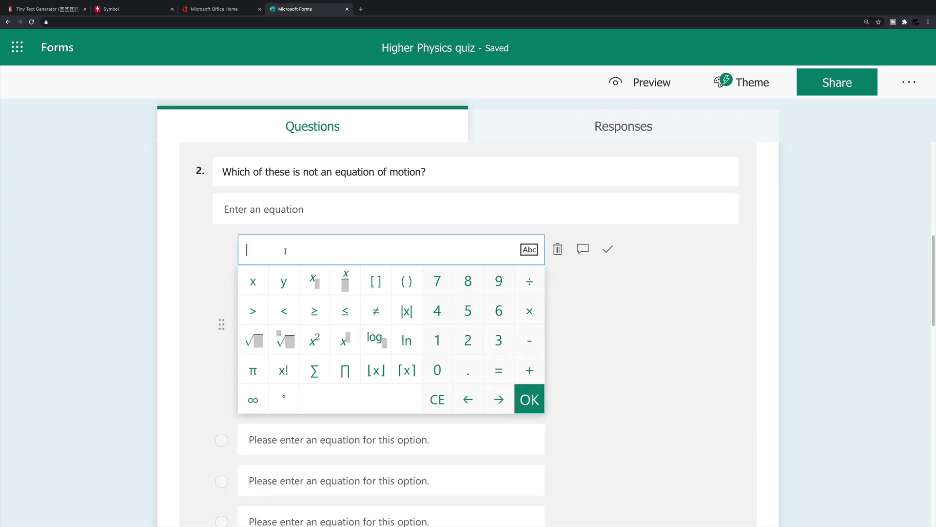
{"action": "type", "text": "s=ut+1/2"}
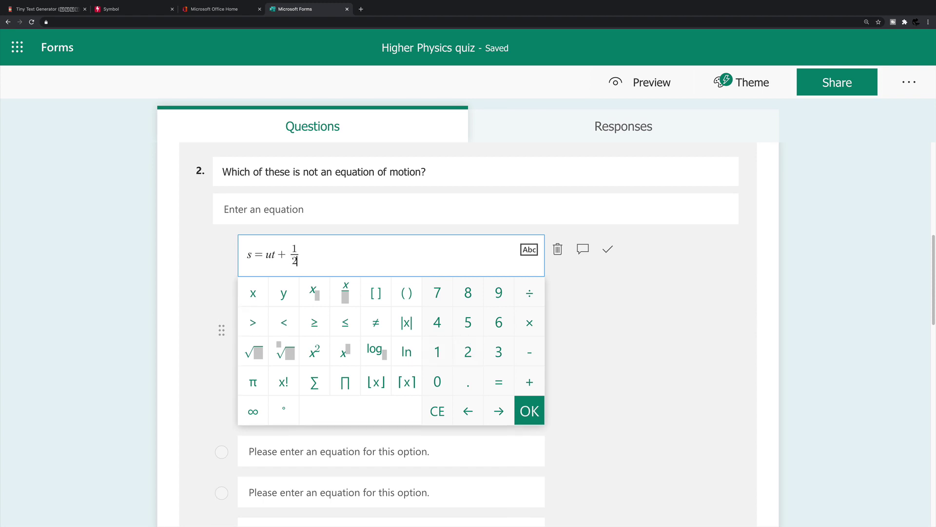
{"action": "key", "text": "BackSpace"}
{"action": "key", "text": "BackSpace"}
{"action": "key", "text": "BackSpace"}
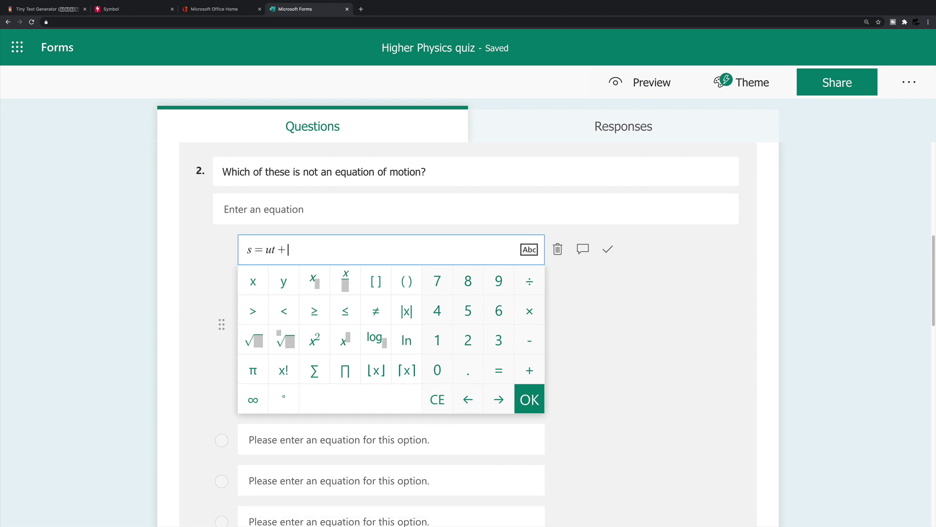
{"action": "left_click", "coordinate": [350, 286]}
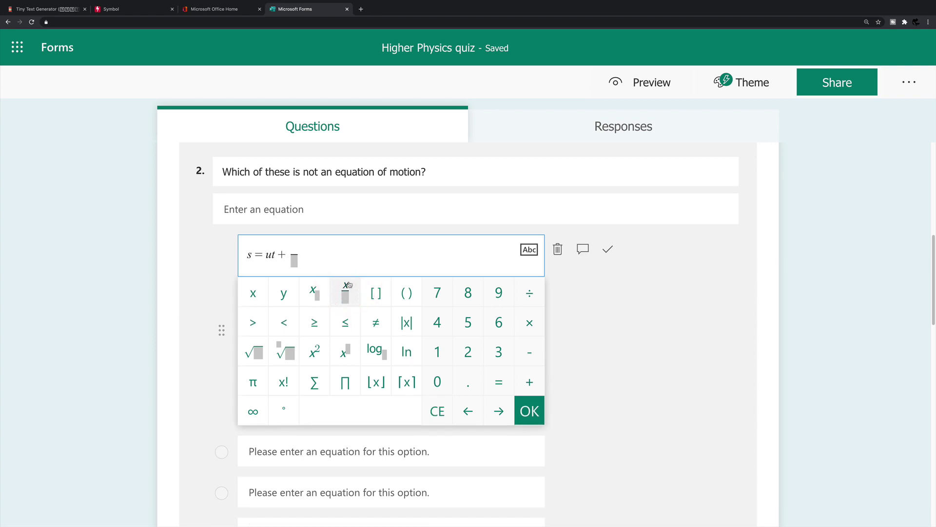
{"action": "type", "text": "1/"}
{"action": "key", "text": "Down"}
{"action": "type", "text": "2"}
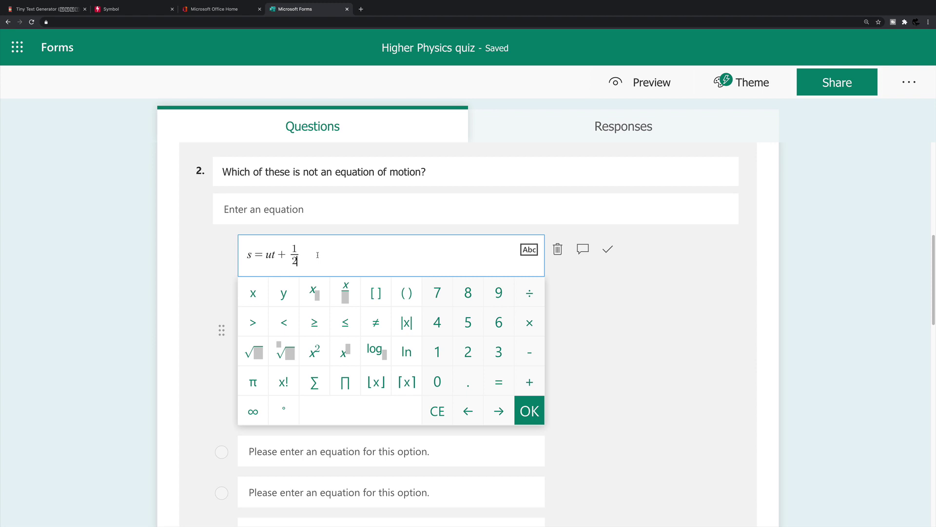
{"action": "left_click", "coordinate": [317, 255]}
{"action": "type", "text": "at"}
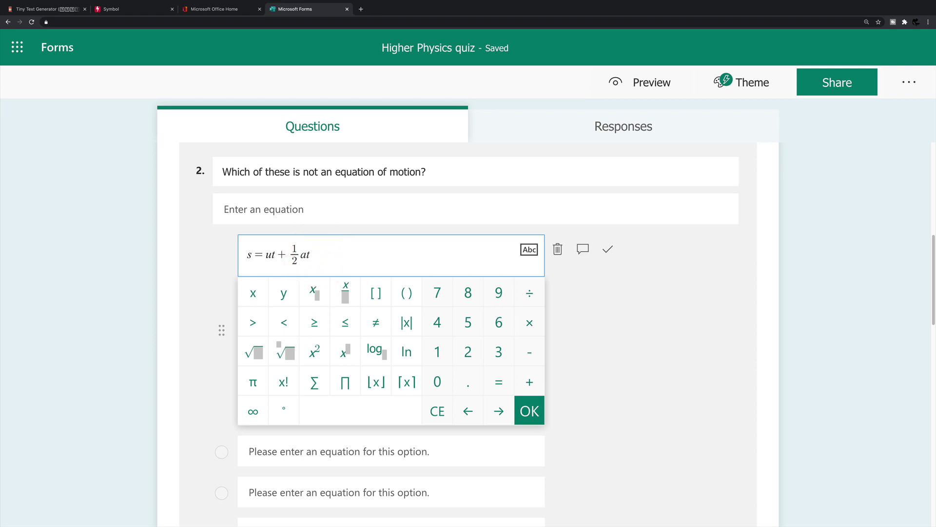
{"action": "left_click", "coordinate": [315, 351]}
{"action": "left_click", "coordinate": [849, 329]}
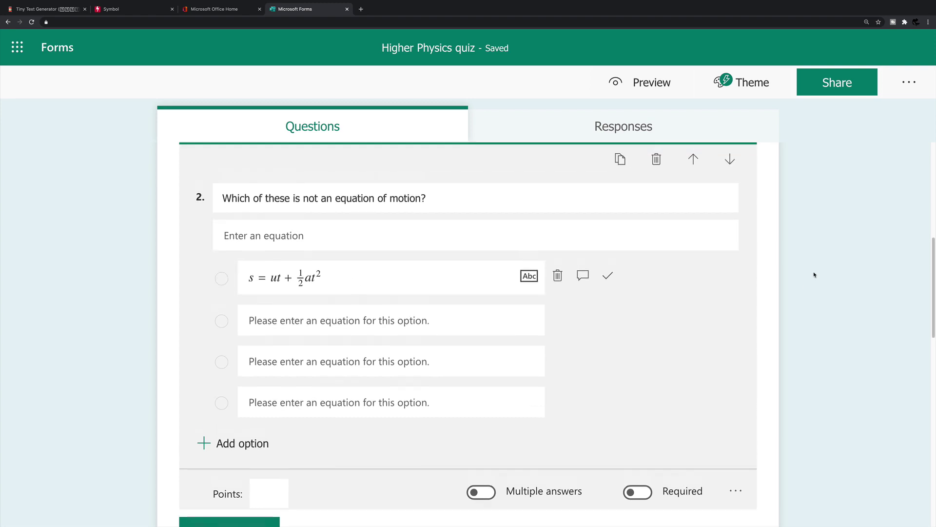
Delete the equation s=ut+½at² from question 3's title
{"action": "scroll", "coordinate": [813, 274], "scroll_direction": "down", "scroll_amount": 7}
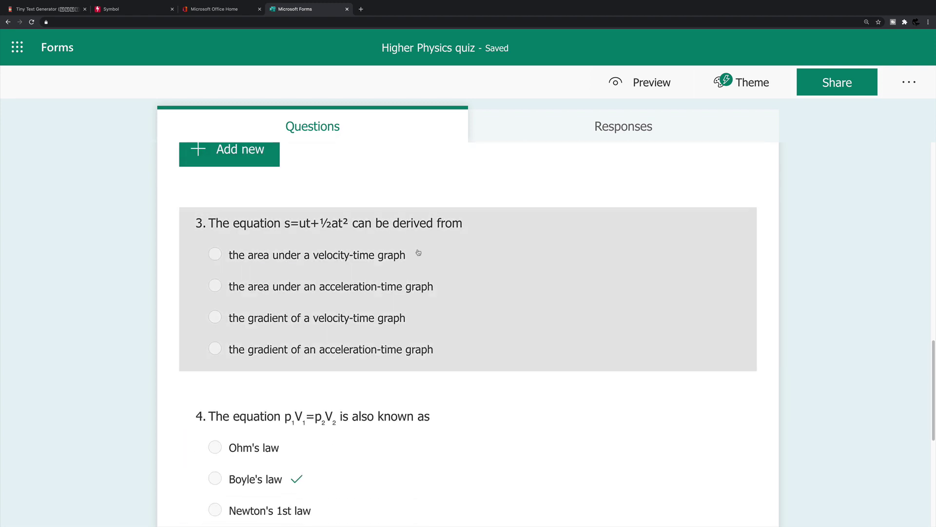
{"action": "left_click", "coordinate": [307, 220]}
{"action": "left_click", "coordinate": [314, 211]}
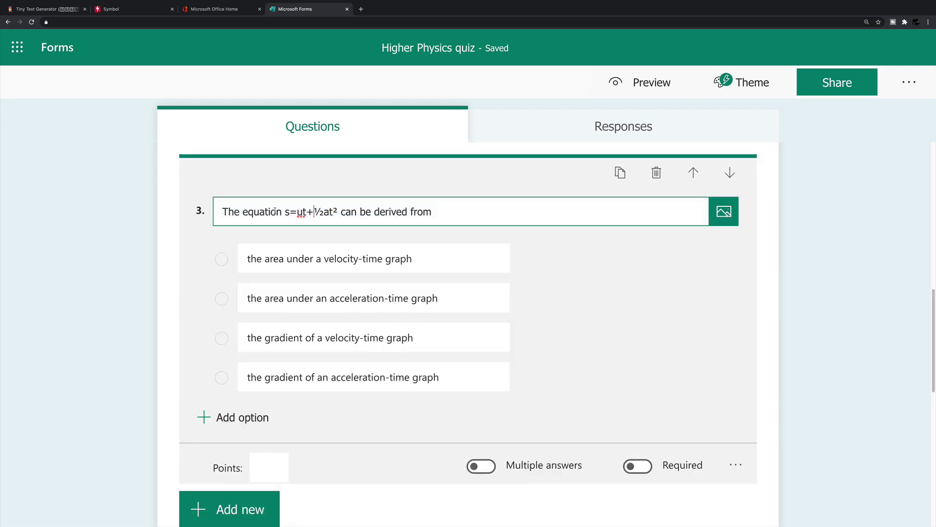
{"action": "left_click_drag", "start_coordinate": [284, 212], "coordinate": [338, 214]}
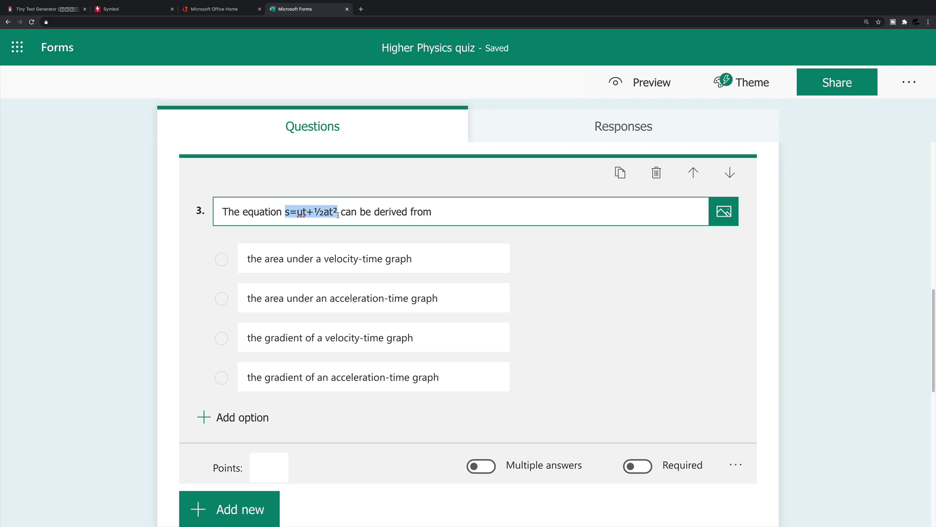
{"action": "key", "text": "BackSpace"}
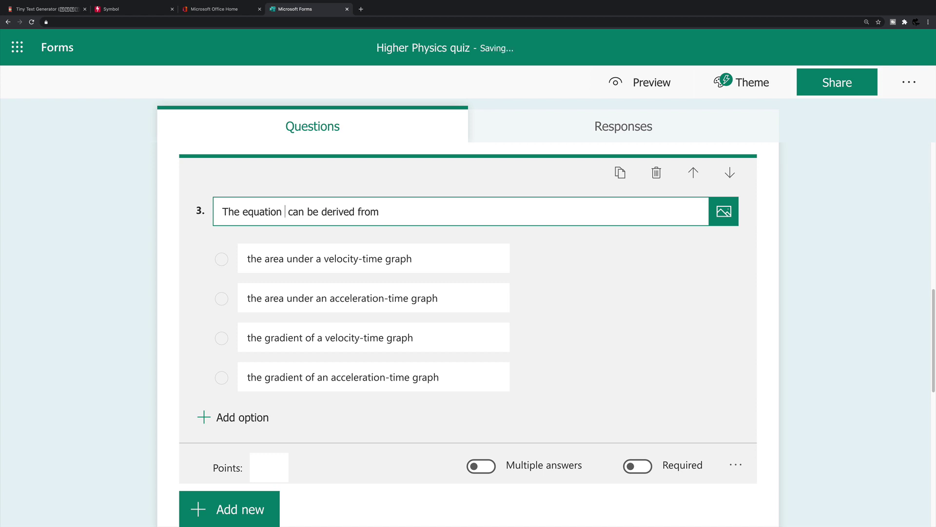
Turn on maths formatting for question 3 and reselect its title text
{"action": "left_click", "coordinate": [736, 465]}
{"action": "left_click", "coordinate": [744, 449]}
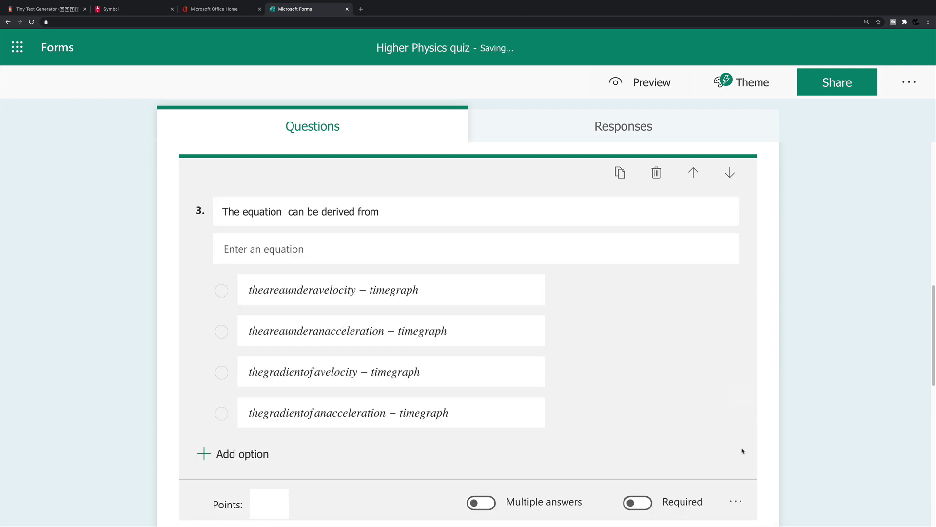
{"action": "left_click", "coordinate": [282, 211]}
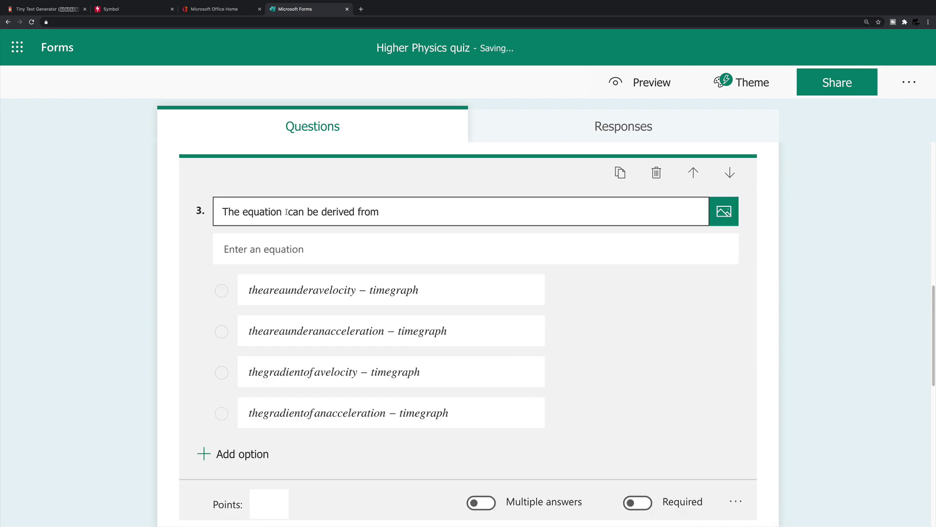
{"action": "triple_click", "coordinate": [284, 212]}
{"action": "left_click", "coordinate": [286, 212]}
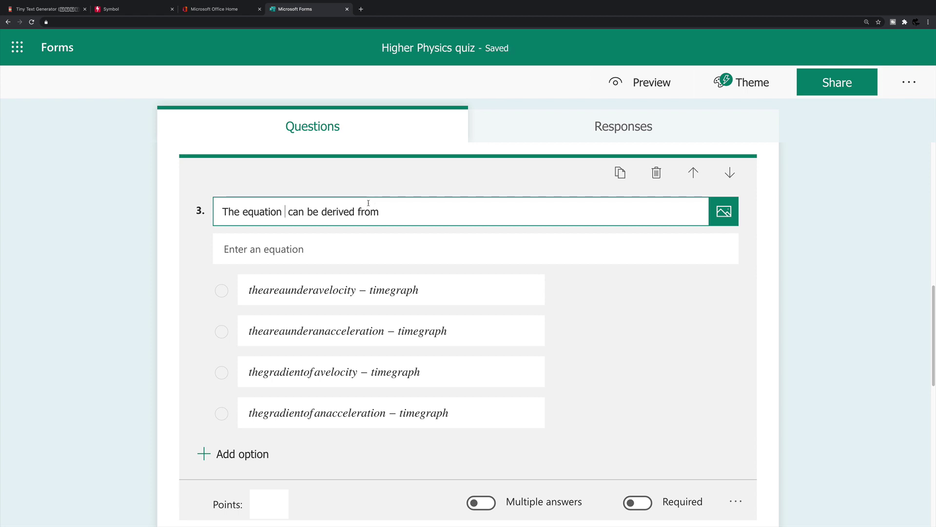
Turn maths formatting back off and remove question 3's subtitle
{"action": "left_click", "coordinate": [735, 502]}
{"action": "left_click", "coordinate": [763, 389]}
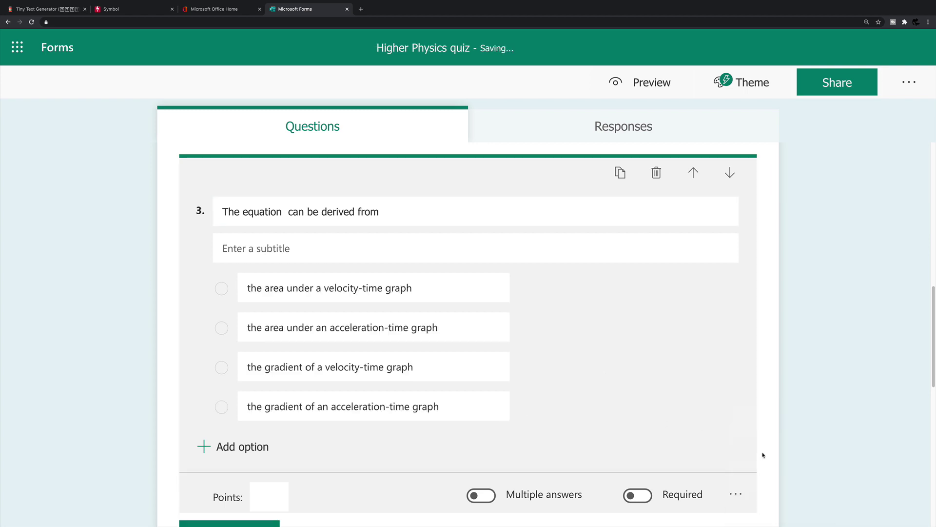
{"action": "left_click", "coordinate": [735, 494]}
{"action": "left_click", "coordinate": [766, 479]}
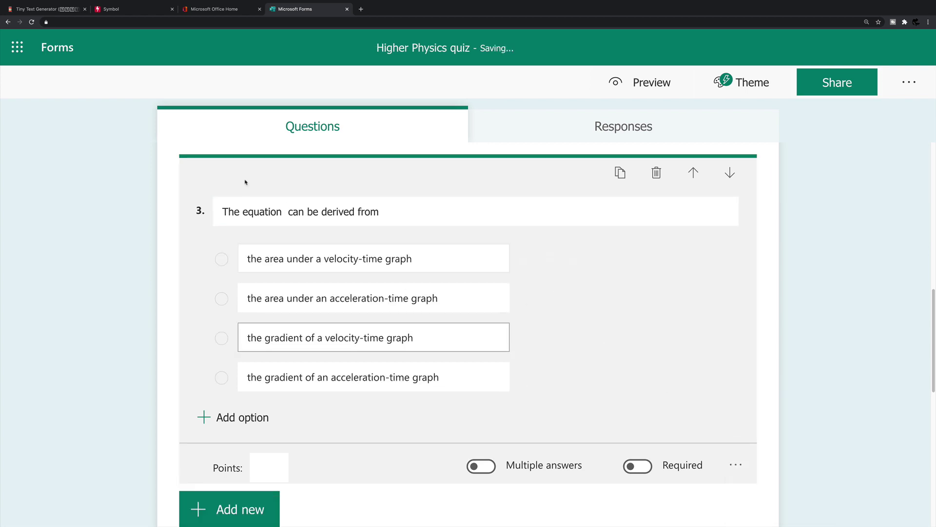
{"action": "left_click", "coordinate": [285, 212]}
{"action": "key", "text": "ctrl+a"}
{"action": "left_click", "coordinate": [285, 212]}
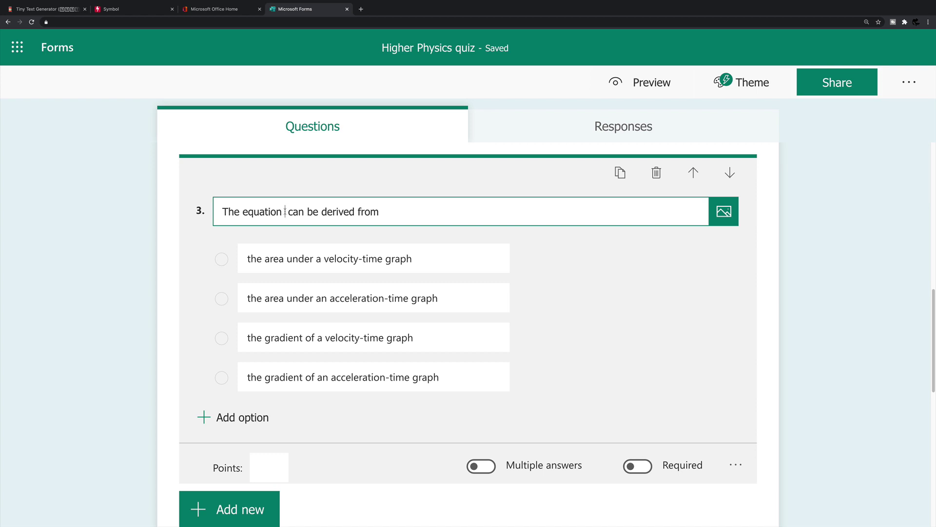
Type s=ut+ after 'equation' in question 3's title, discarding the typed 1/2
{"action": "type", "text": "s="}
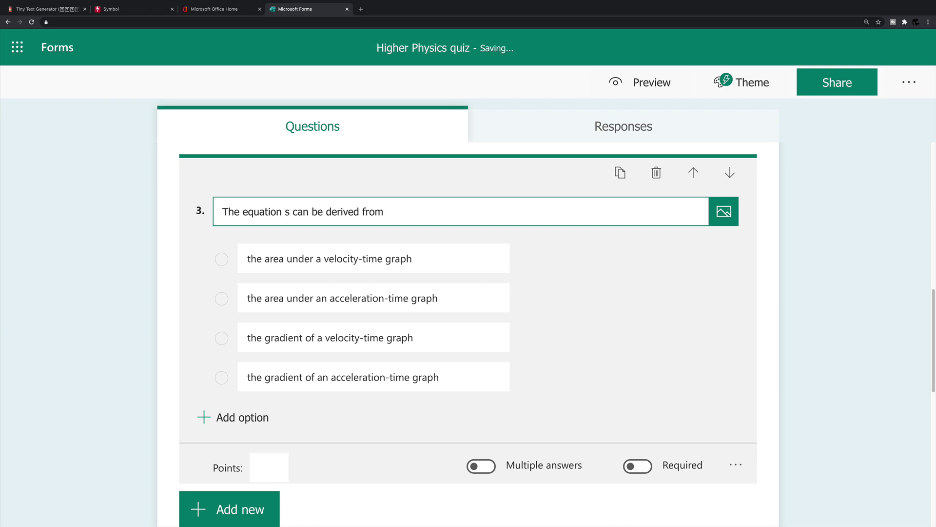
{"action": "type", "text": "ut+"}
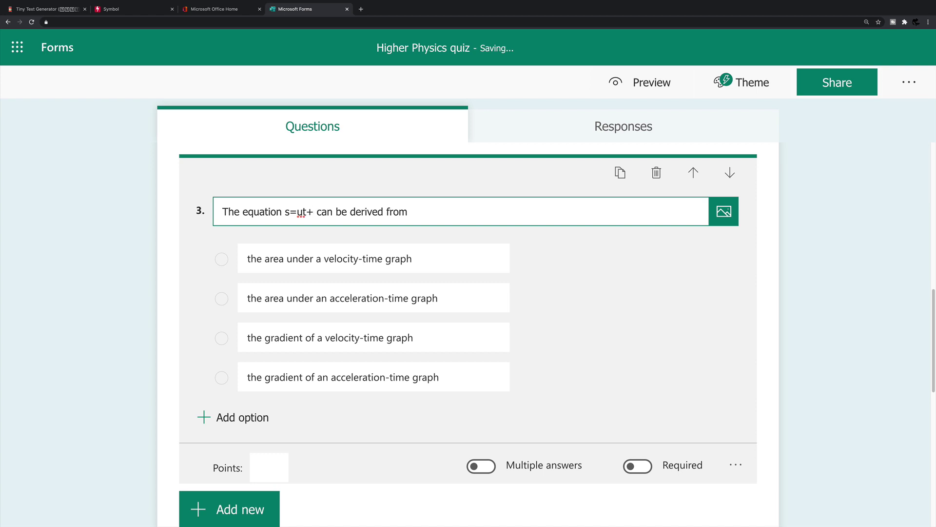
{"action": "type", "text": "12"}
{"action": "key", "text": "BackSpace"}
{"action": "type", "text": "/2"}
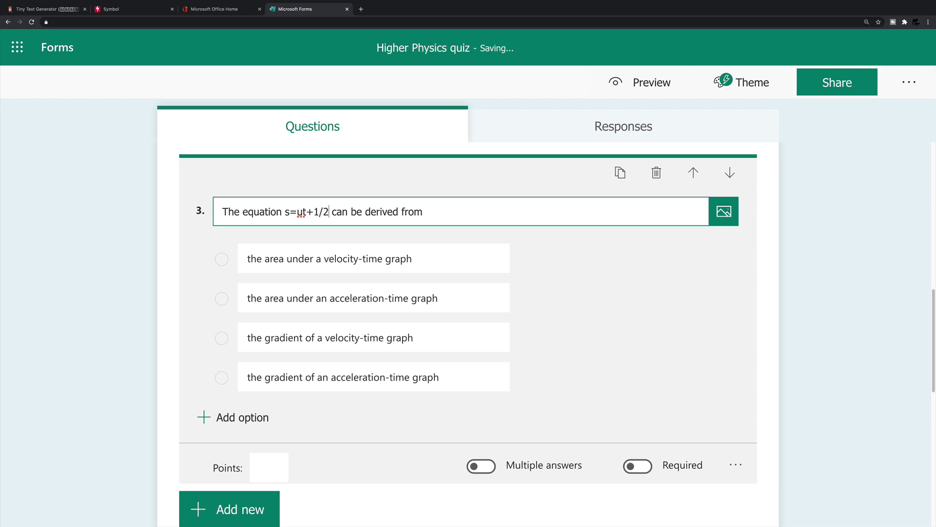
{"action": "key", "text": "BackSpace"}
{"action": "key", "text": "BackSpace"}
{"action": "key", "text": "BackSpace"}
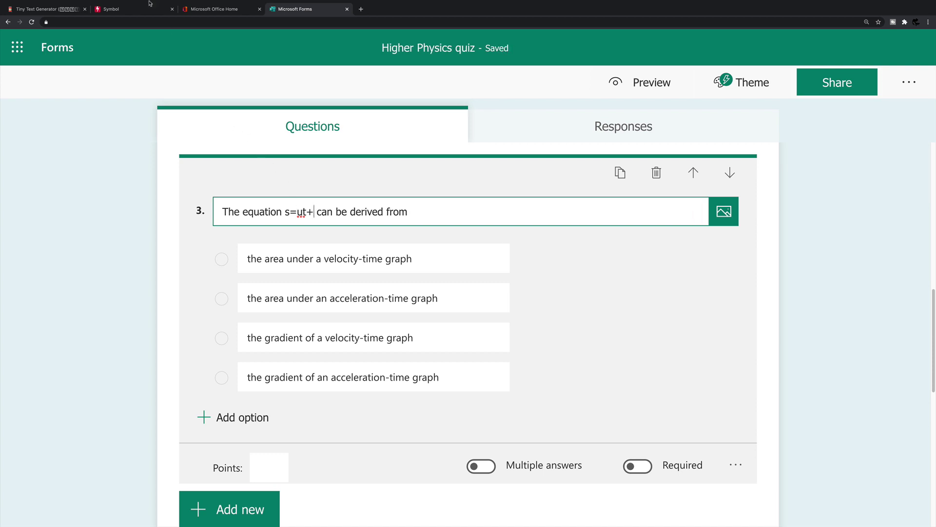
Copy the ½ character from piliapp Symbol's Math Symbol section and return to the quiz
{"action": "left_click", "coordinate": [123, 11]}
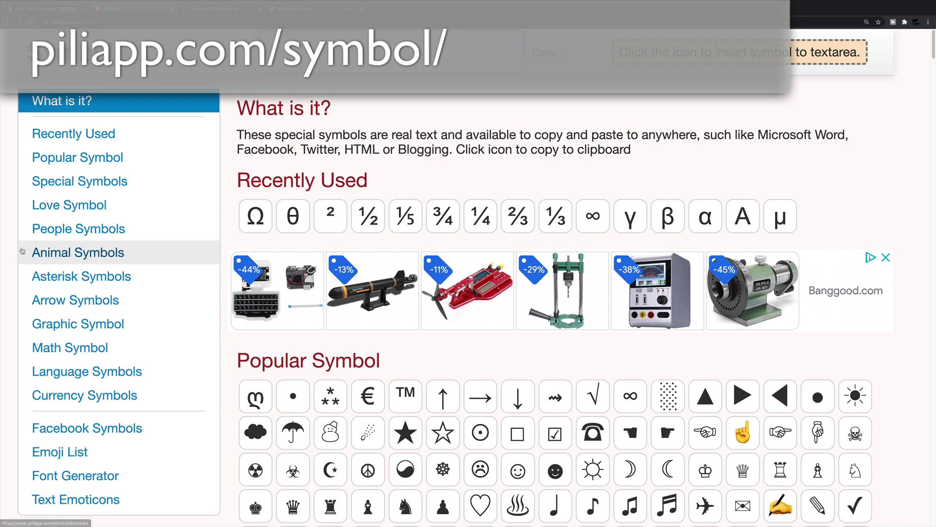
{"action": "left_click", "coordinate": [67, 352]}
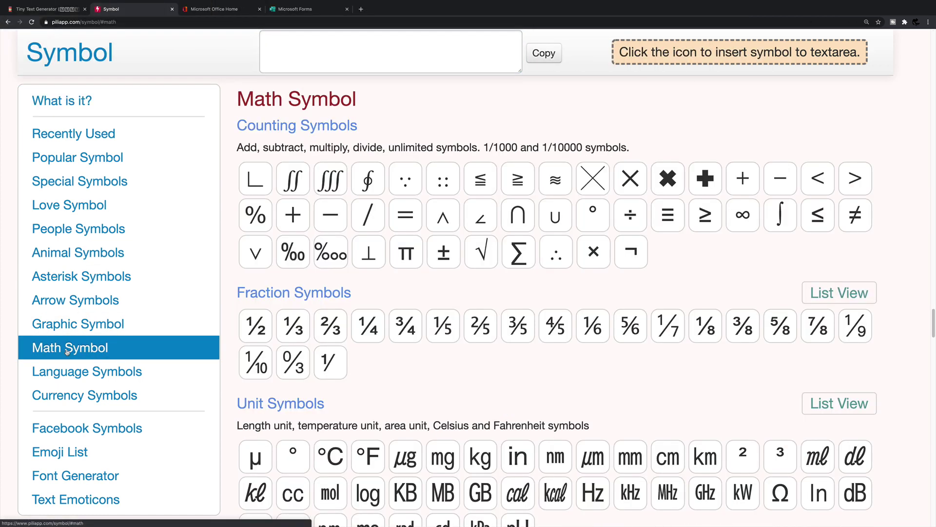
{"action": "left_click", "coordinate": [256, 325]}
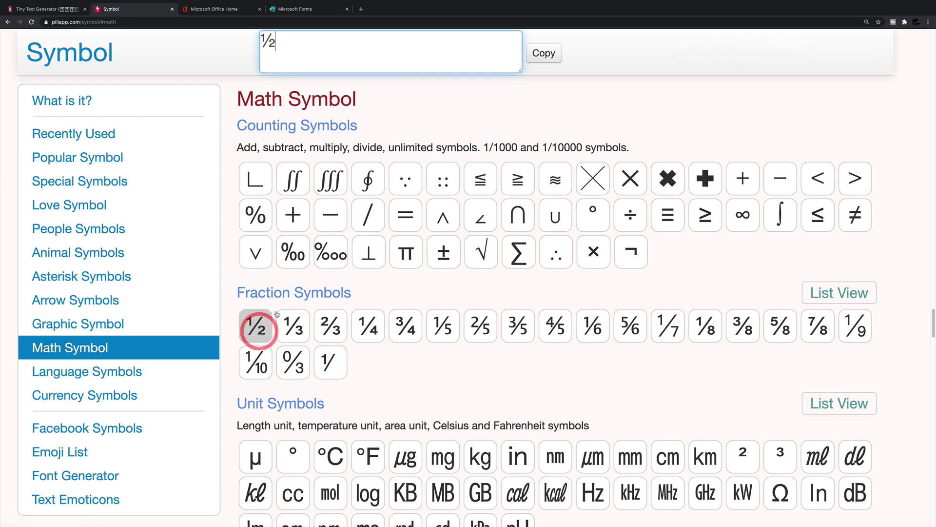
{"action": "left_click", "coordinate": [545, 53]}
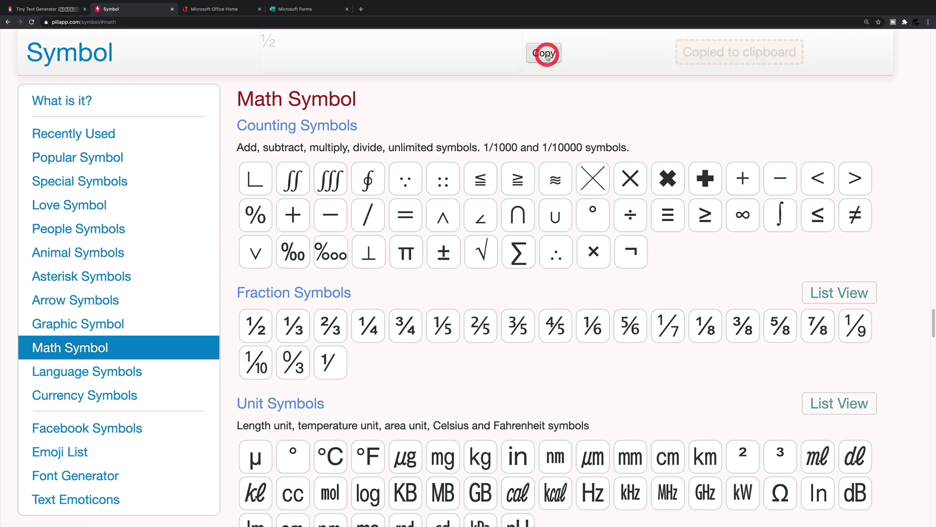
{"action": "left_click", "coordinate": [300, 9]}
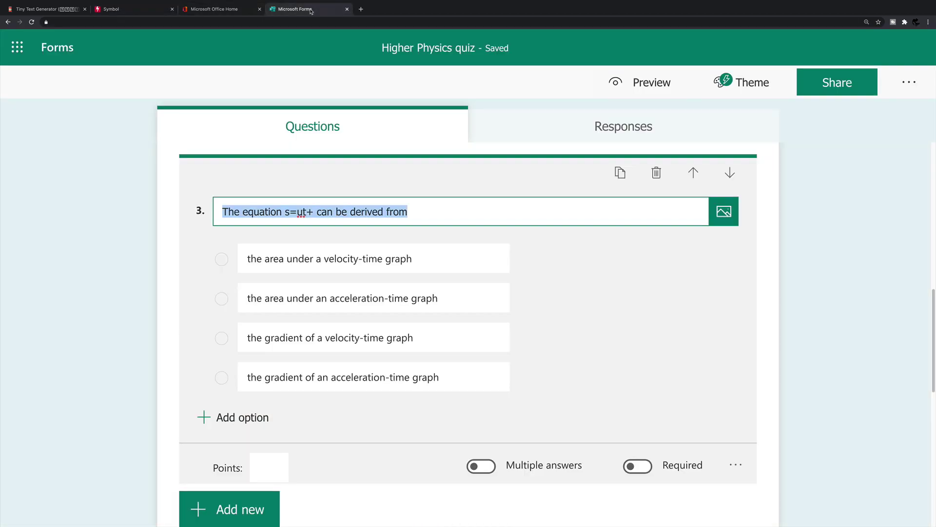
Paste ½ after s=ut+ in question 3's title and type 'at'
{"action": "left_click", "coordinate": [313, 213]}
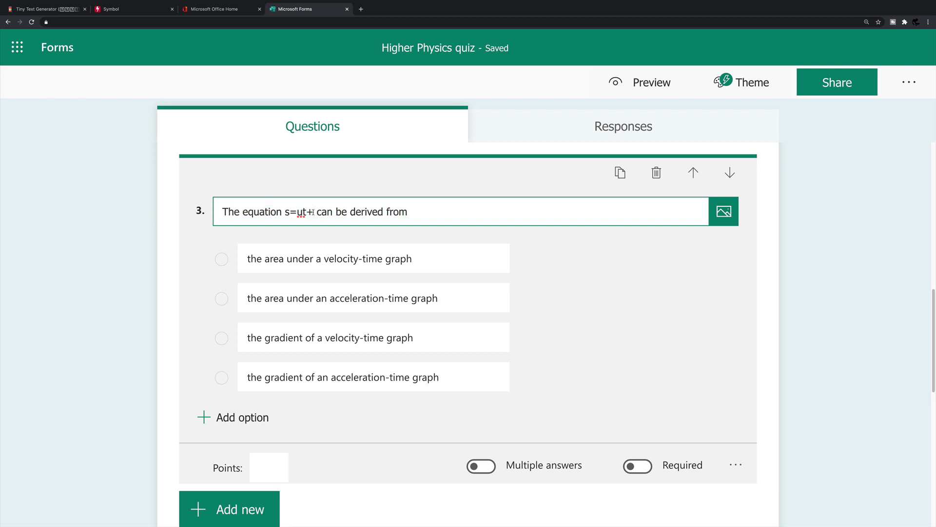
{"action": "key", "text": "ctrl+v"}
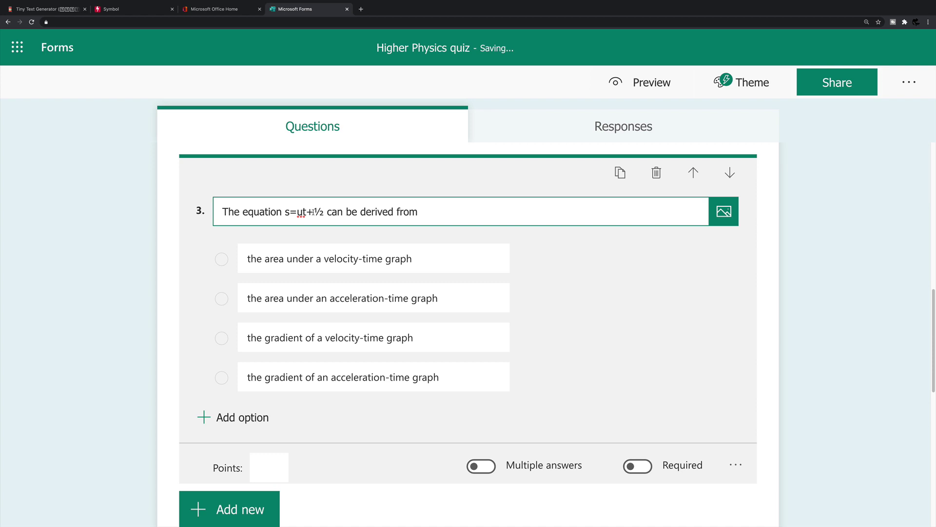
{"action": "type", "text": "at"}
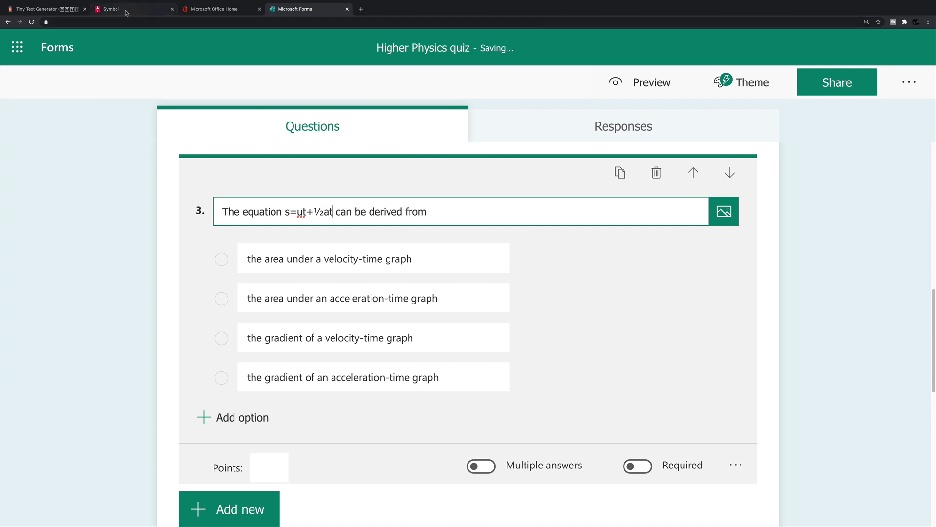
{"action": "left_click", "coordinate": [107, 9]}
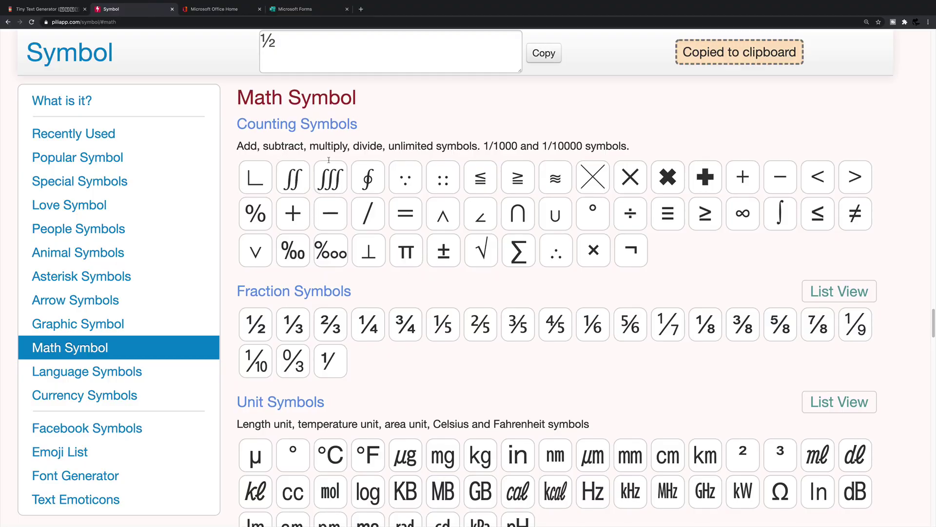
Clear the symbol box, copy the superscript ² unit symbol, and return to the quiz
{"action": "scroll", "coordinate": [439, 342], "scroll_direction": "down", "scroll_amount": 3}
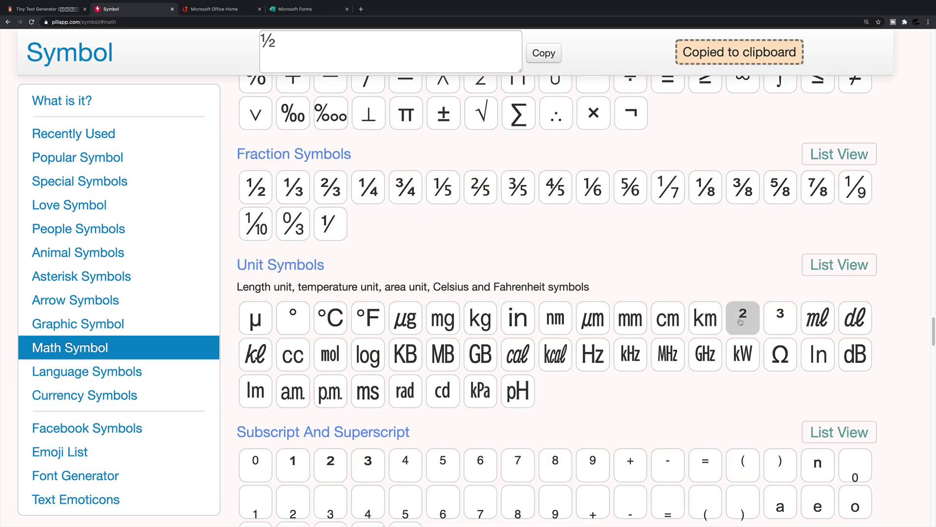
{"action": "left_click", "coordinate": [280, 42]}
{"action": "key", "text": "BackSpace"}
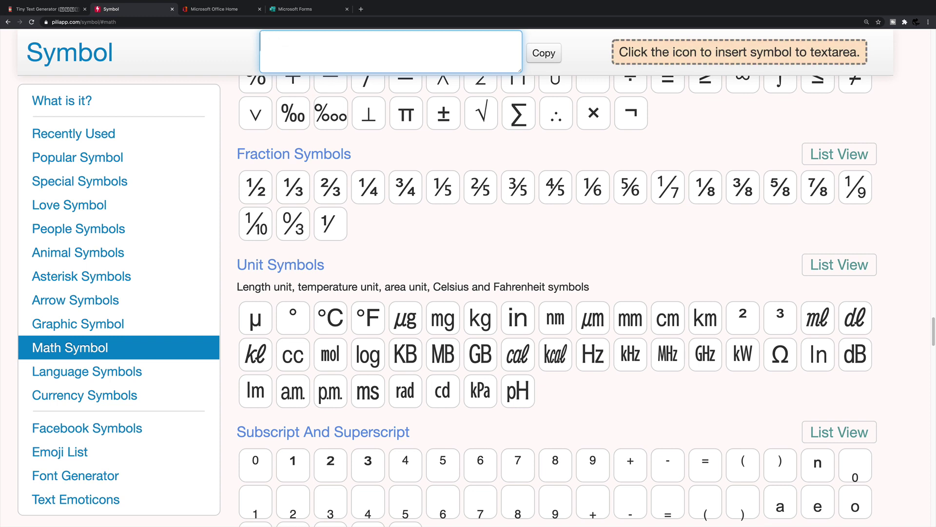
{"action": "left_click", "coordinate": [740, 318]}
{"action": "left_click", "coordinate": [548, 54]}
{"action": "left_click", "coordinate": [548, 54]}
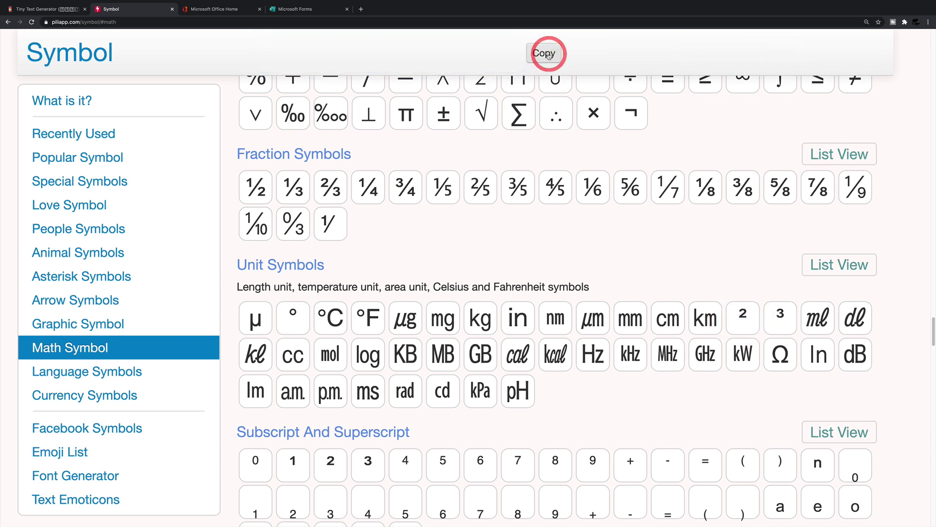
{"action": "left_click", "coordinate": [310, 9]}
Paste ² to complete s=ut+½at² in question 3's title, compare with question 2, then select it
{"action": "left_click", "coordinate": [333, 211]}
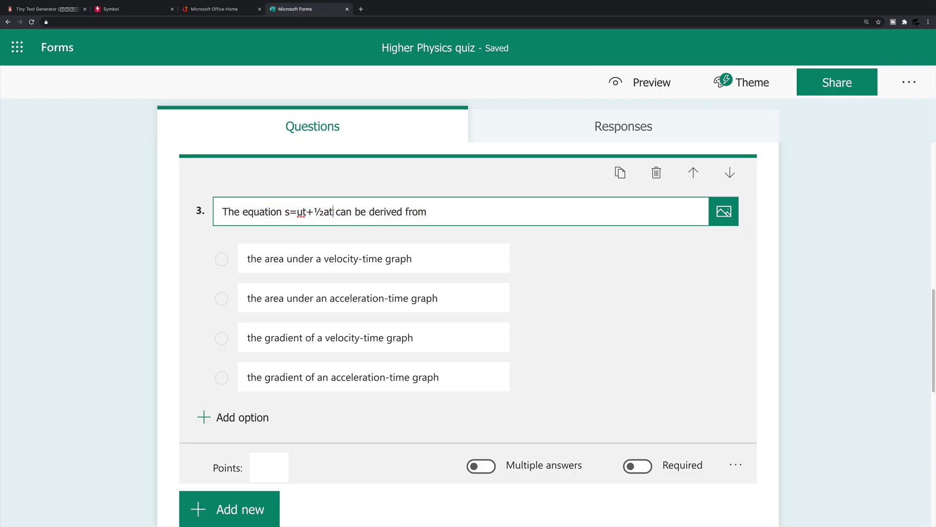
{"action": "key", "text": "ctrl+v"}
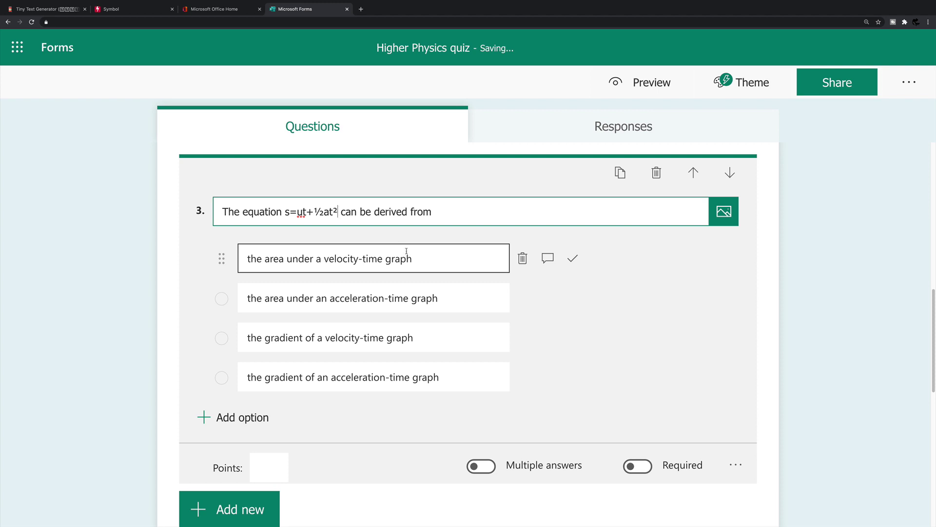
{"action": "scroll", "coordinate": [407, 256], "scroll_direction": "up", "scroll_amount": 2}
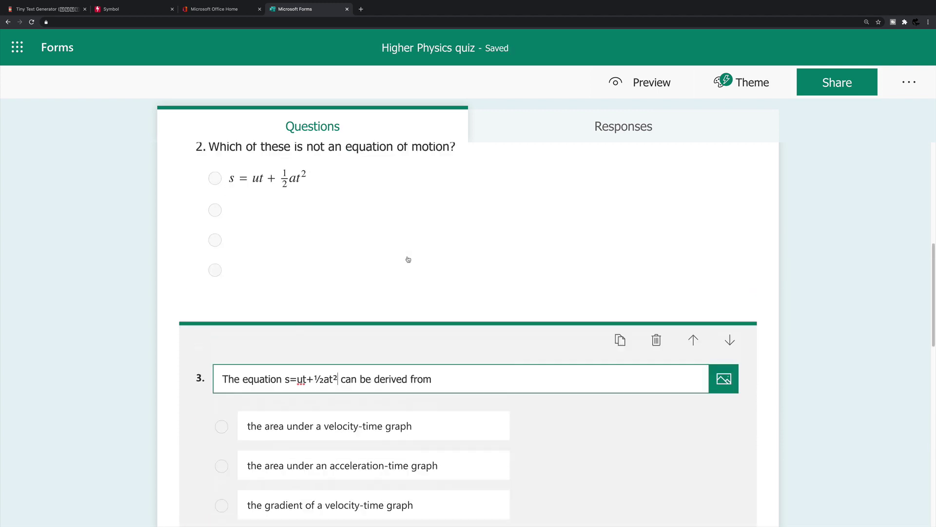
{"action": "scroll", "coordinate": [408, 259], "scroll_direction": "up", "scroll_amount": 2}
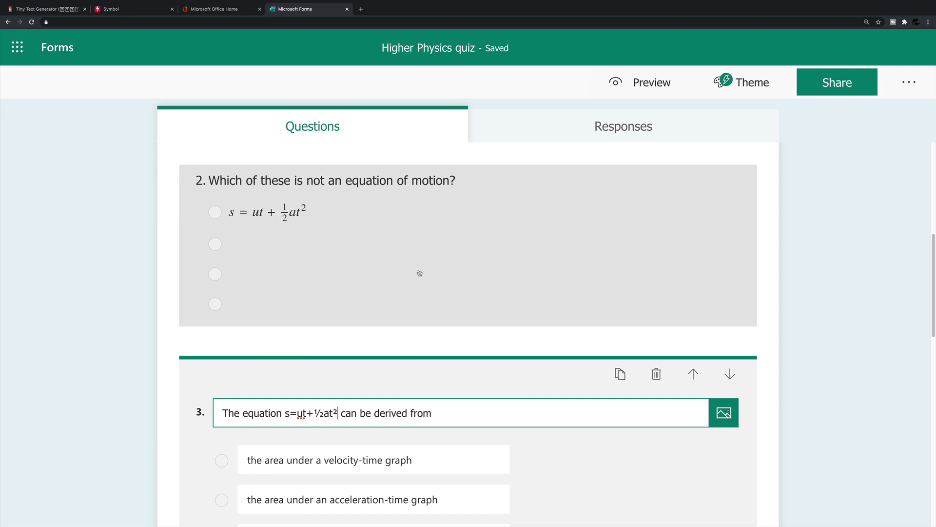
{"action": "scroll", "coordinate": [419, 272], "scroll_direction": "down", "scroll_amount": 3}
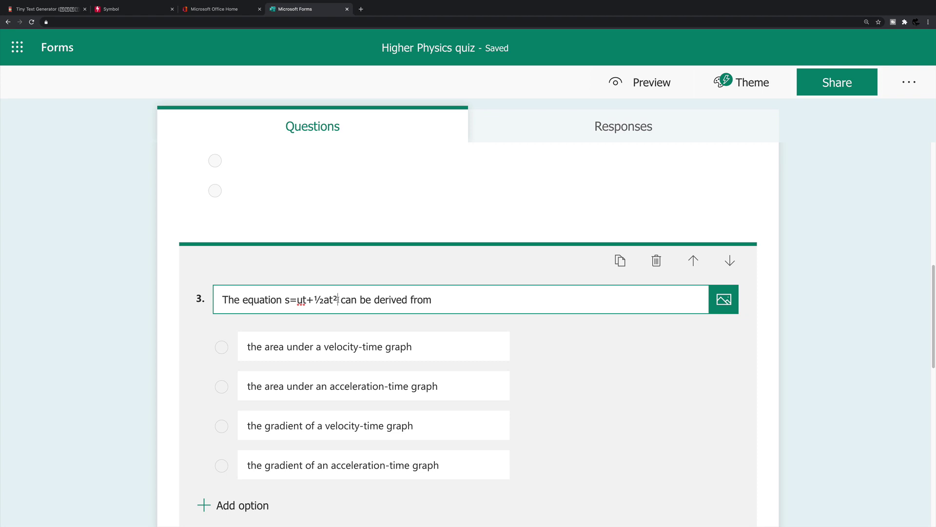
{"action": "left_click_drag", "start_coordinate": [339, 299], "coordinate": [287, 300]}
Replace the equation in question 3's wording with 'below'
{"action": "key", "text": "BackSpace"}
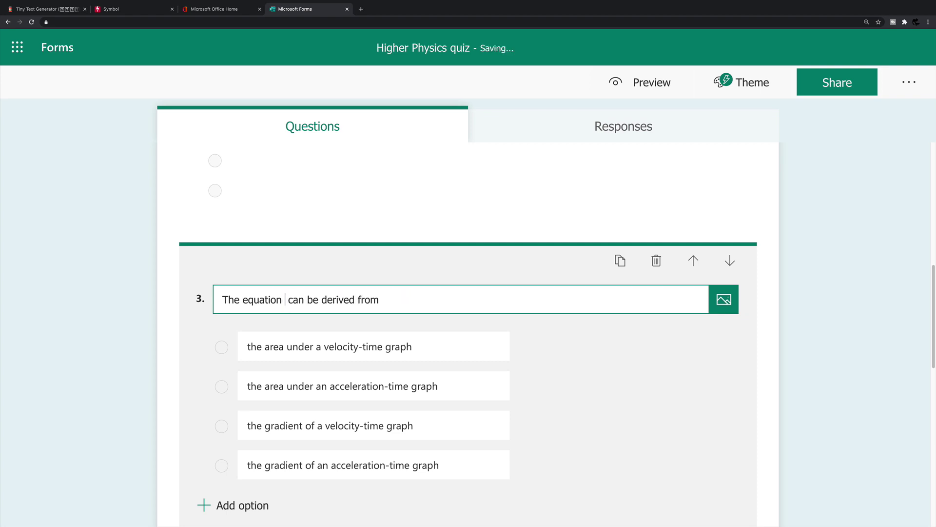
{"action": "type", "text": "below"}
{"action": "scroll", "coordinate": [765, 334], "scroll_direction": "down", "scroll_amount": 3}
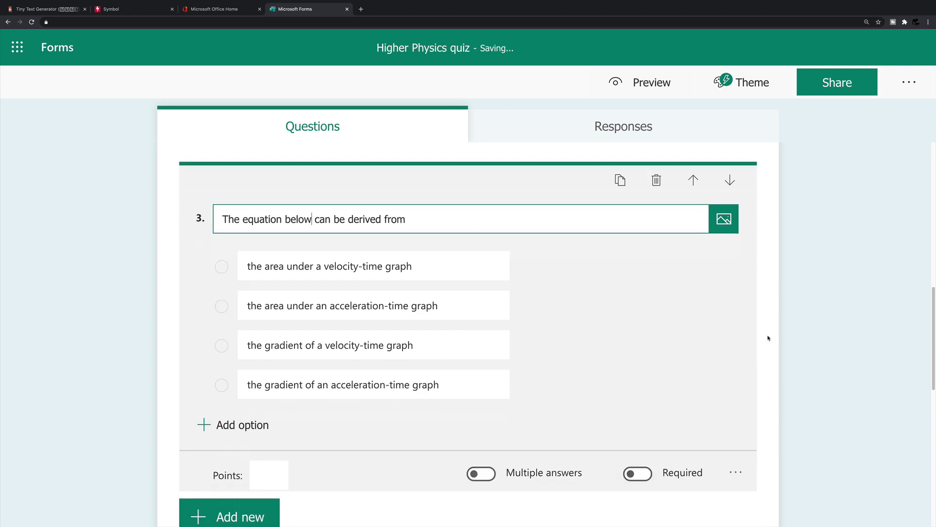
Turn on Maths for question 3 and enable its equation subtitle
{"action": "left_click", "coordinate": [736, 402]}
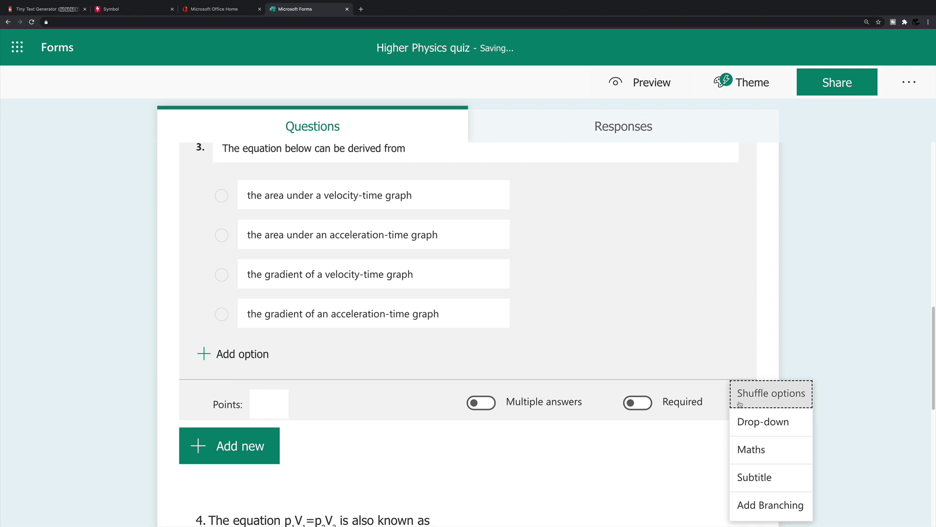
{"action": "left_click", "coordinate": [755, 455]}
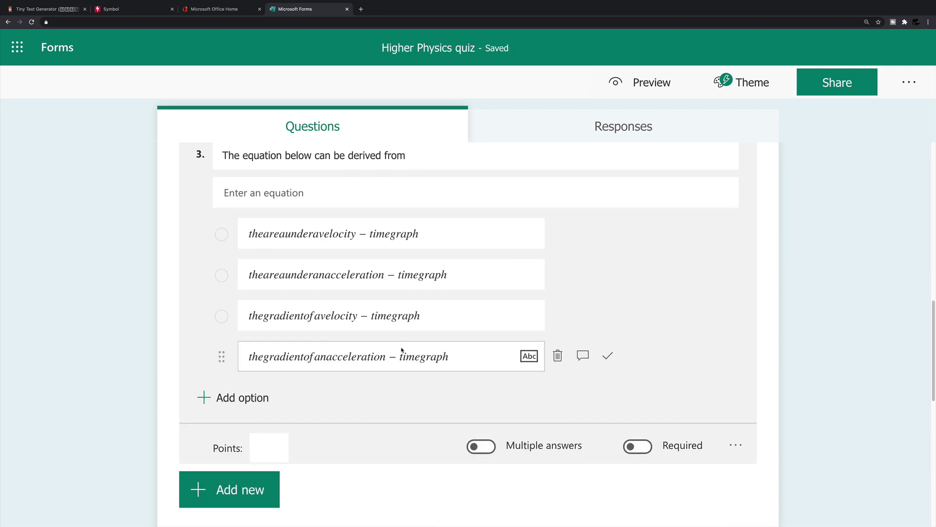
{"action": "left_click", "coordinate": [738, 452]}
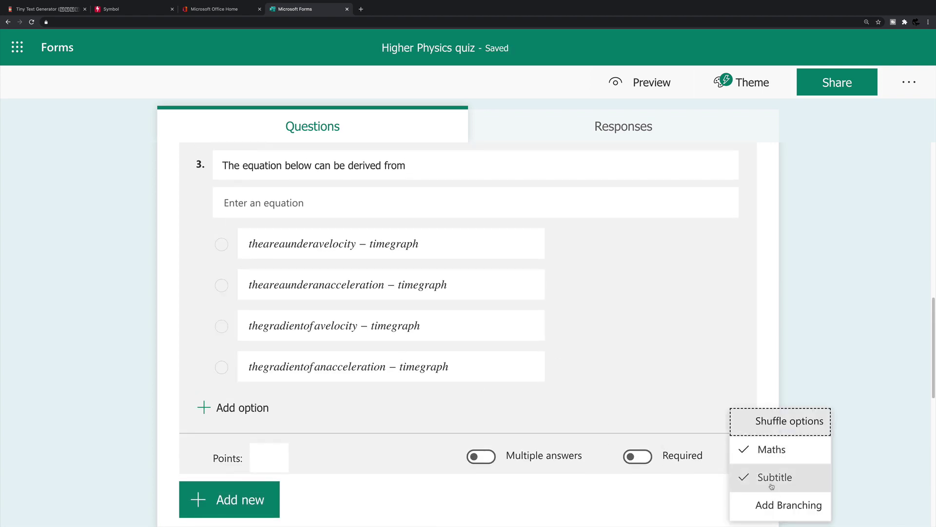
{"action": "left_click", "coordinate": [282, 166]}
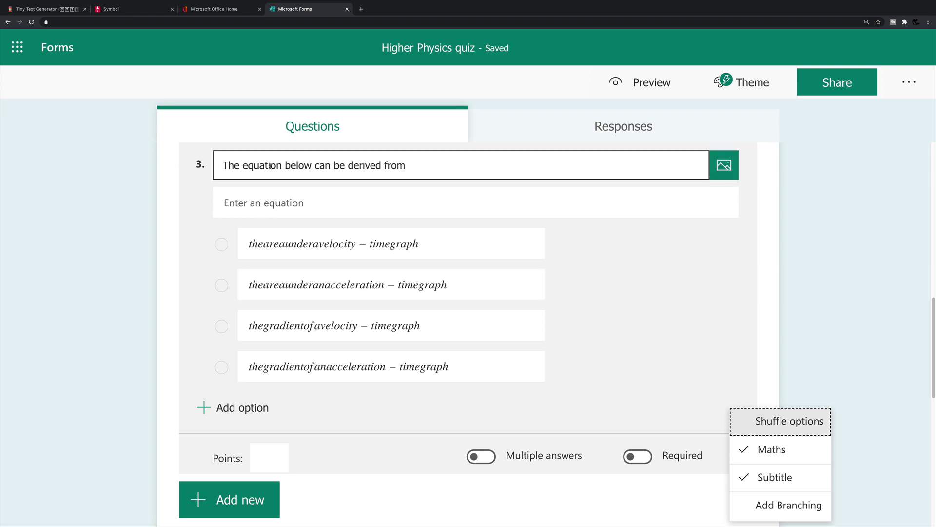
{"action": "key", "text": "Tab"}
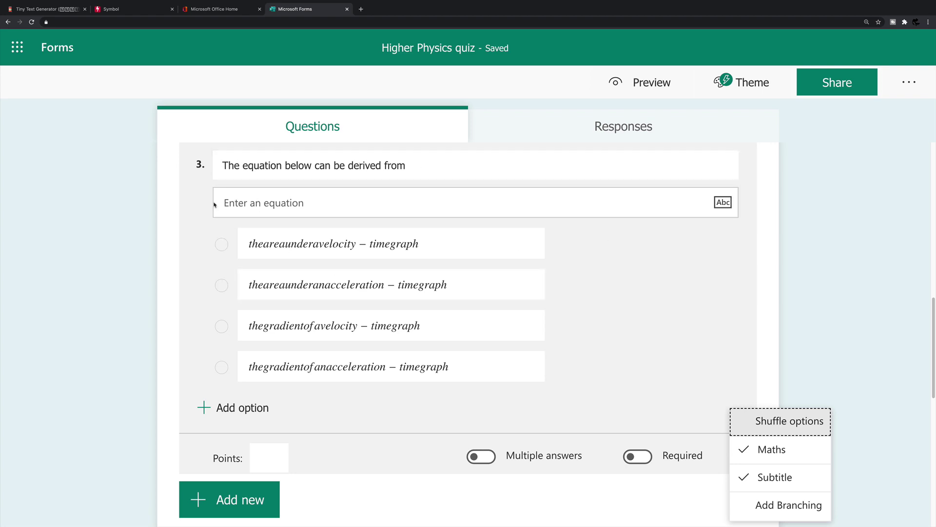
Enter s = ut + ½at² as question 3's formatted equation subtitle
{"action": "left_click", "coordinate": [252, 203]}
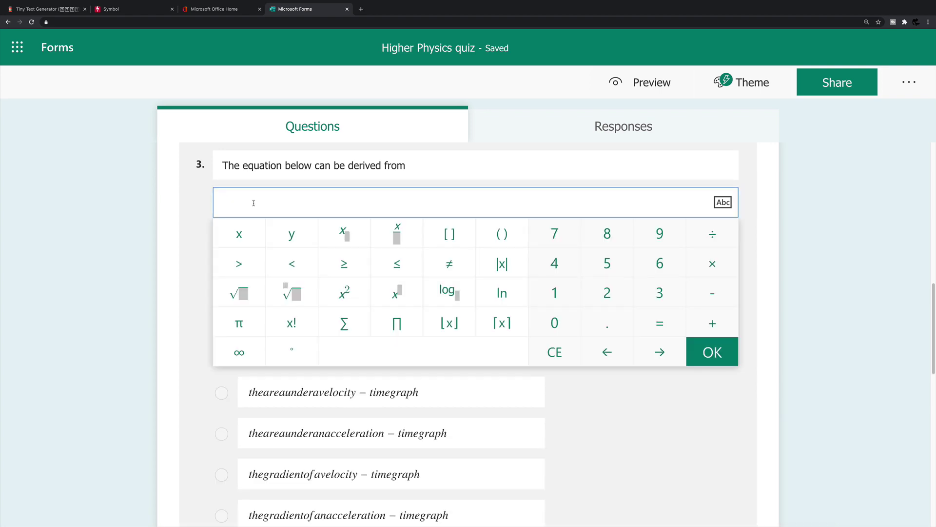
{"action": "type", "text": "s = ut + 1/2"}
{"action": "key", "text": "Right"}
{"action": "type", "text": "at"}
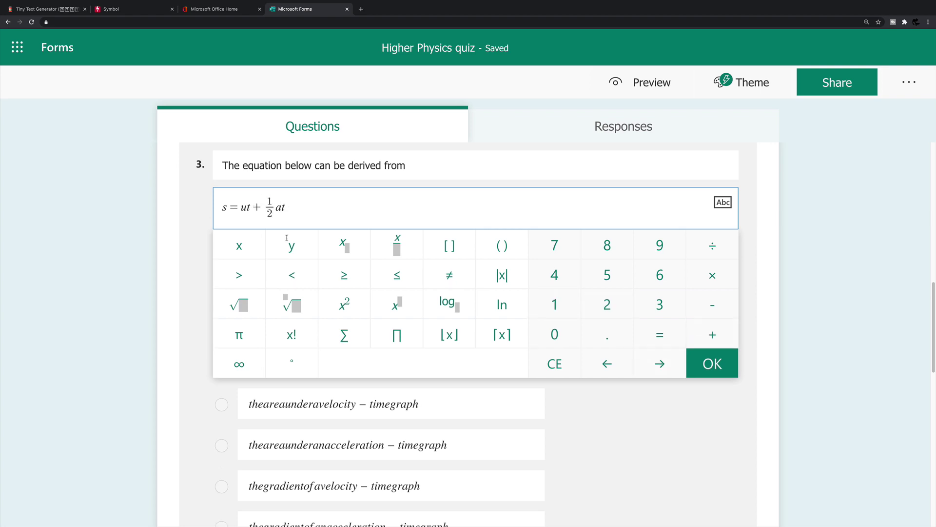
{"action": "left_click", "coordinate": [344, 303]}
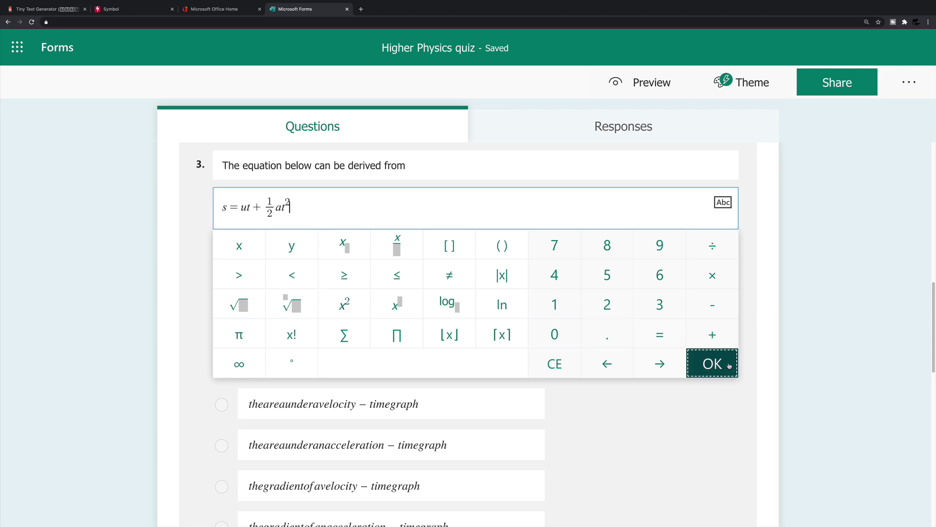
{"action": "left_click", "coordinate": [710, 372]}
{"action": "left_click", "coordinate": [259, 249]}
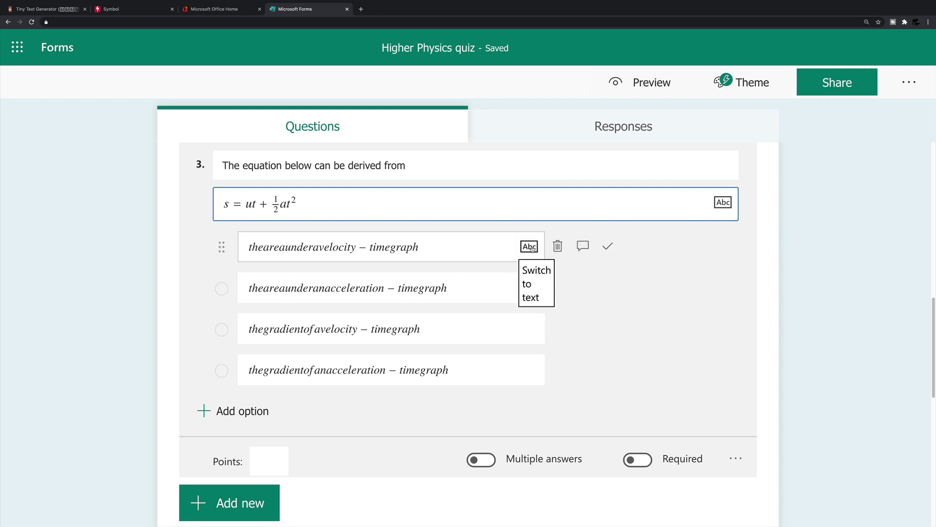
Switch all four of question 3's answer options from maths back to plain text
{"action": "left_click", "coordinate": [531, 247]}
{"action": "left_click", "coordinate": [537, 290]}
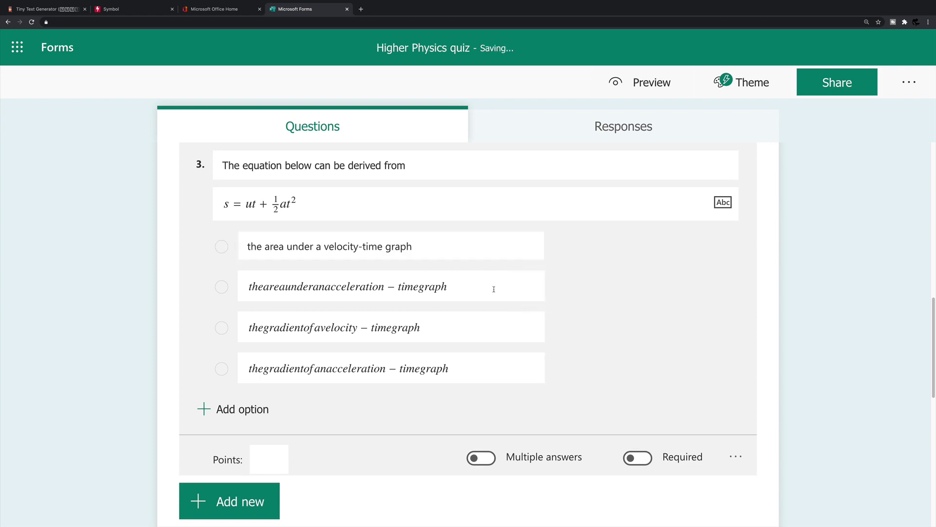
{"action": "left_click", "coordinate": [536, 290]}
{"action": "left_click", "coordinate": [498, 327]}
{"action": "left_click", "coordinate": [529, 324]}
{"action": "left_click", "coordinate": [472, 356]}
{"action": "left_click", "coordinate": [529, 364]}
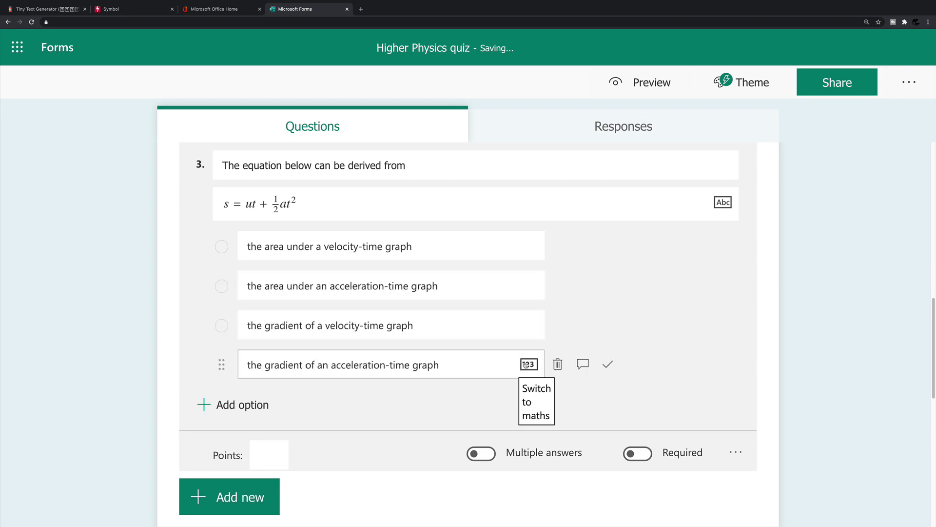
{"action": "left_click", "coordinate": [454, 177]}
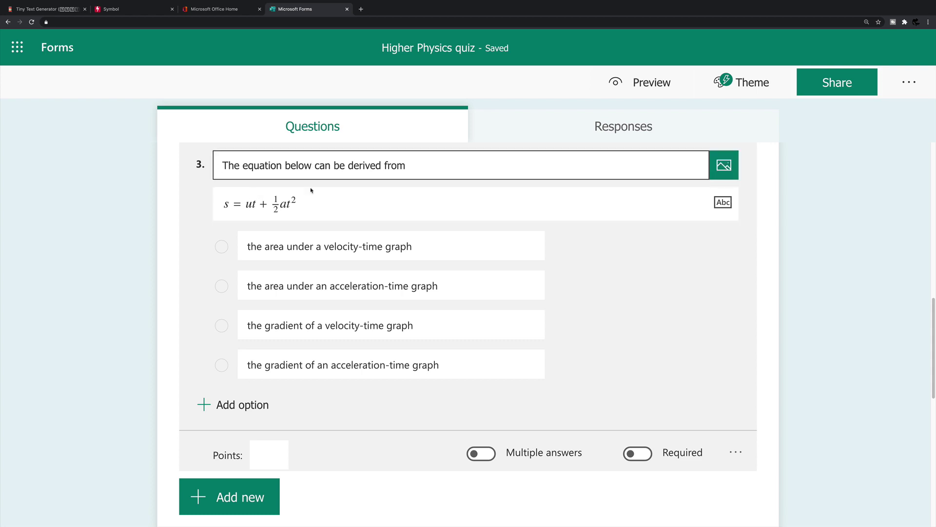
Deselect question 3 and open question 4, 'The equation p₁V₁=p₂V₂ is also known as', for editing
{"action": "left_click", "coordinate": [858, 298]}
{"action": "scroll", "coordinate": [512, 268], "scroll_direction": "up", "scroll_amount": 1}
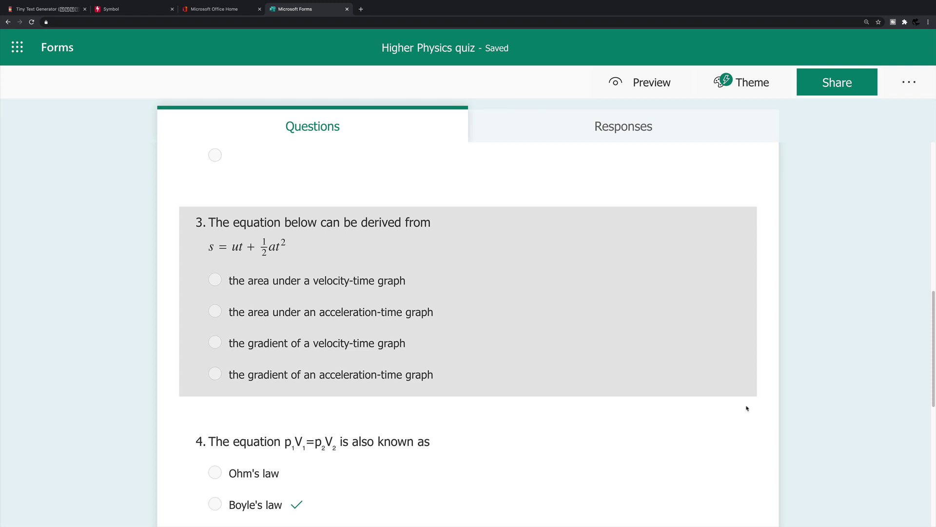
{"action": "scroll", "coordinate": [841, 378], "scroll_direction": "down", "scroll_amount": 2}
{"action": "scroll", "coordinate": [836, 377], "scroll_direction": "down", "scroll_amount": 3}
{"action": "left_click", "coordinate": [374, 312]}
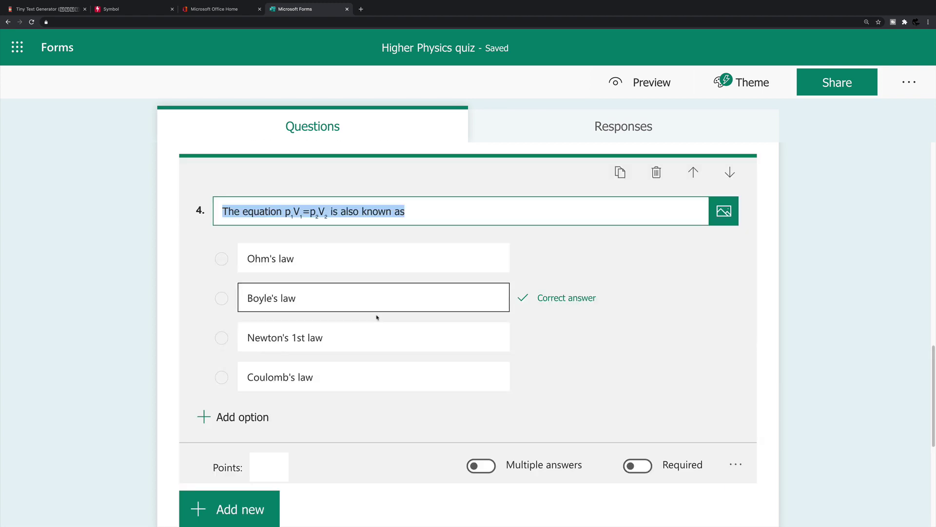
{"action": "left_click", "coordinate": [295, 248]}
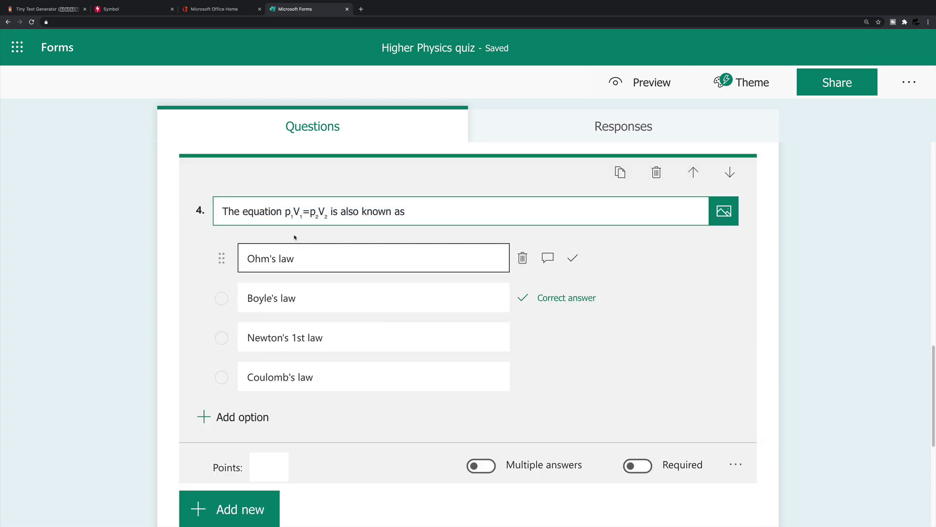
{"action": "left_click", "coordinate": [285, 211]}
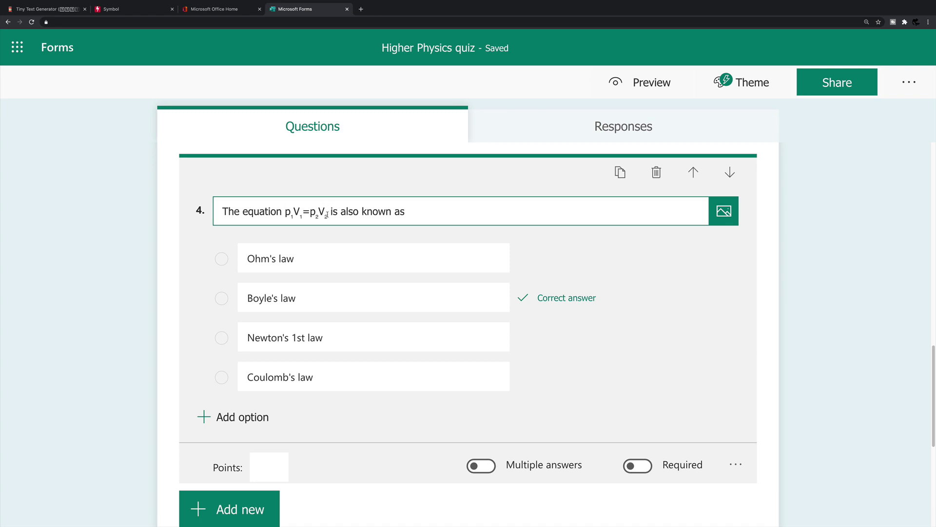
Replace p₁V₁=p₂V₂ in question 4's wording with plain pV=pV
{"action": "left_click_drag", "start_coordinate": [327, 213], "coordinate": [286, 213]}
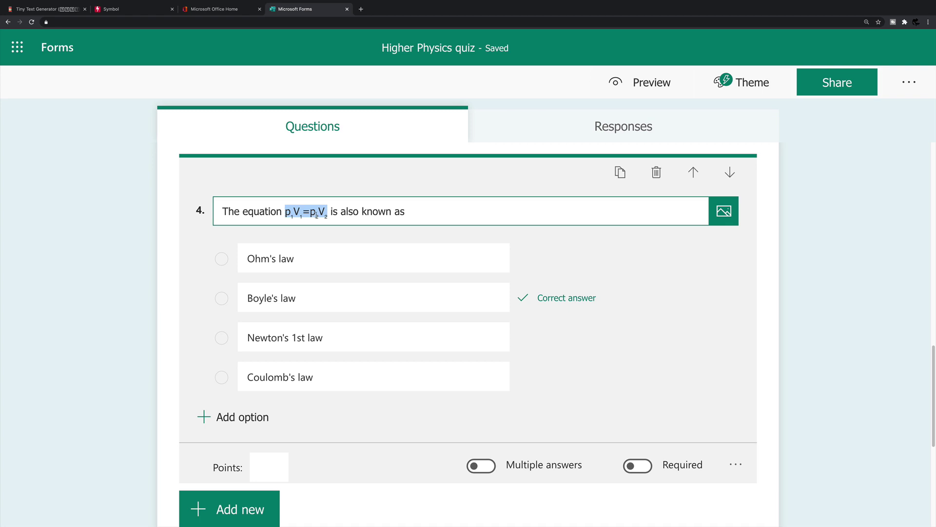
{"action": "key", "text": "BackSpace"}
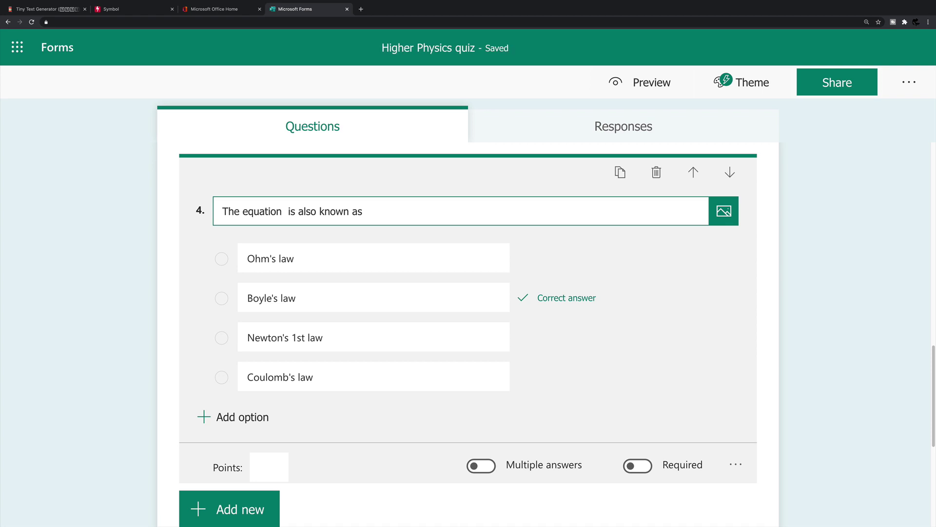
{"action": "type", "text": "p"}
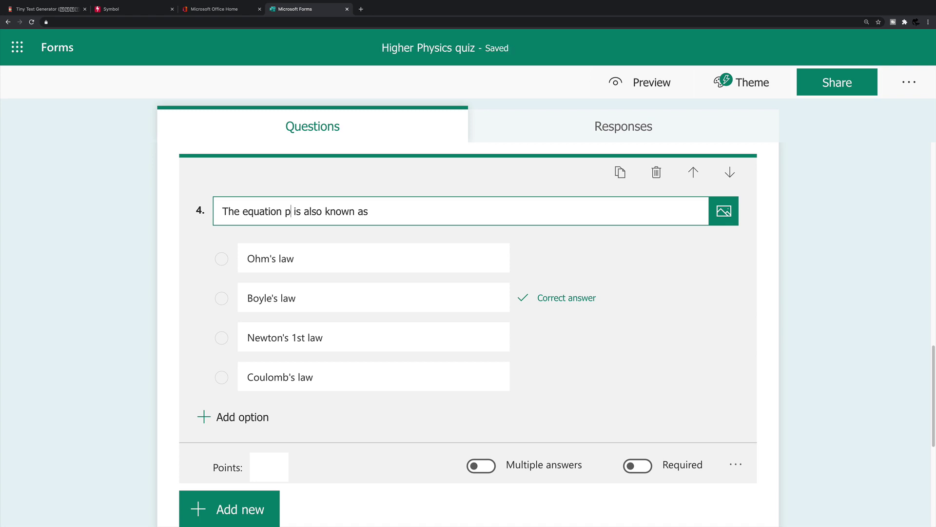
{"action": "type", "text": "V=p"}
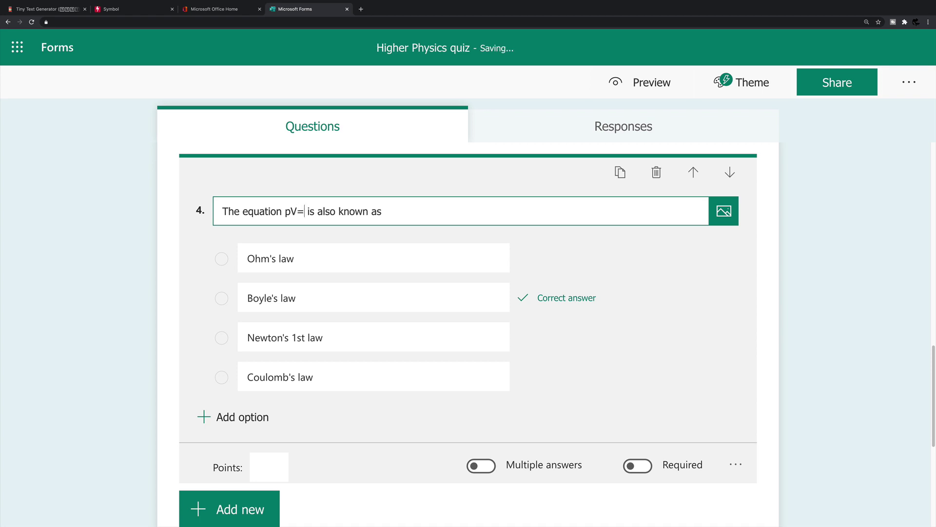
{"action": "type", "text": "V"}
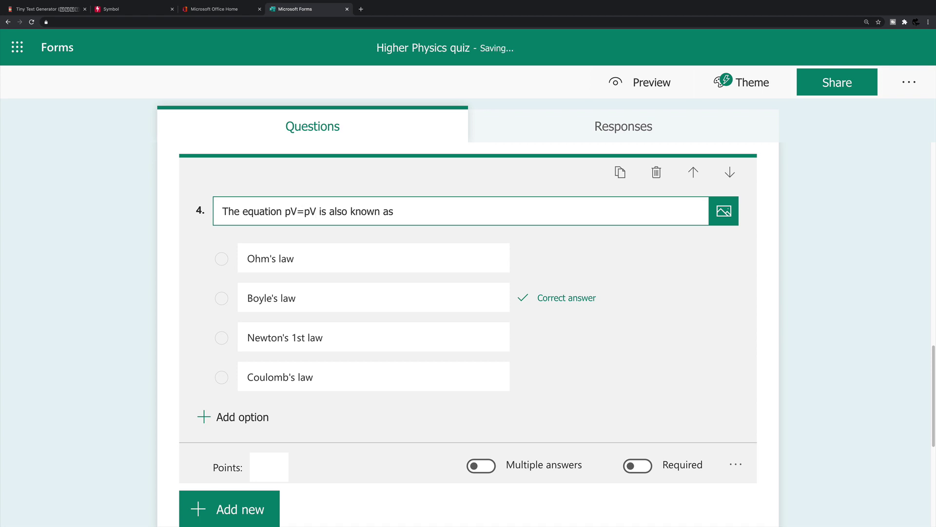
Browse piliapp's Subscript And Superscript symbols, then switch to the Tiny Text Generator
{"action": "left_click", "coordinate": [131, 12]}
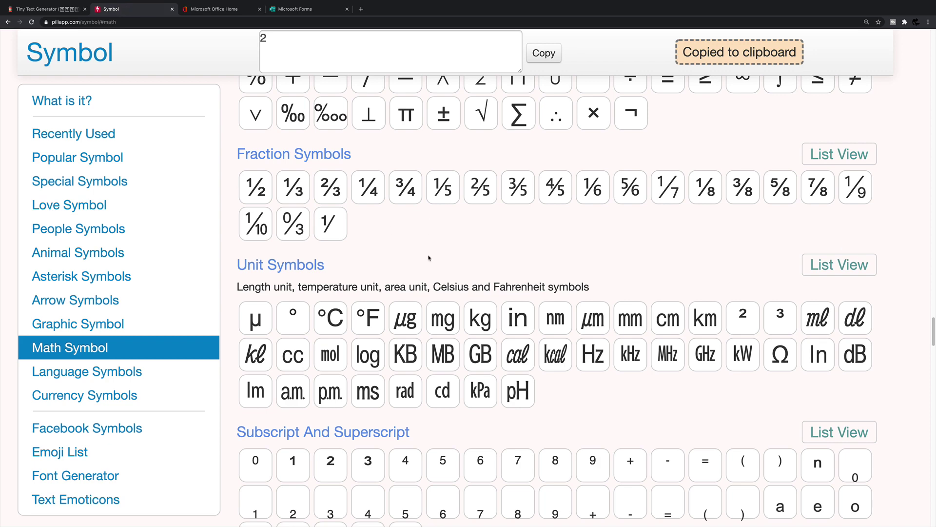
{"action": "scroll", "coordinate": [428, 258], "scroll_direction": "down", "scroll_amount": 5}
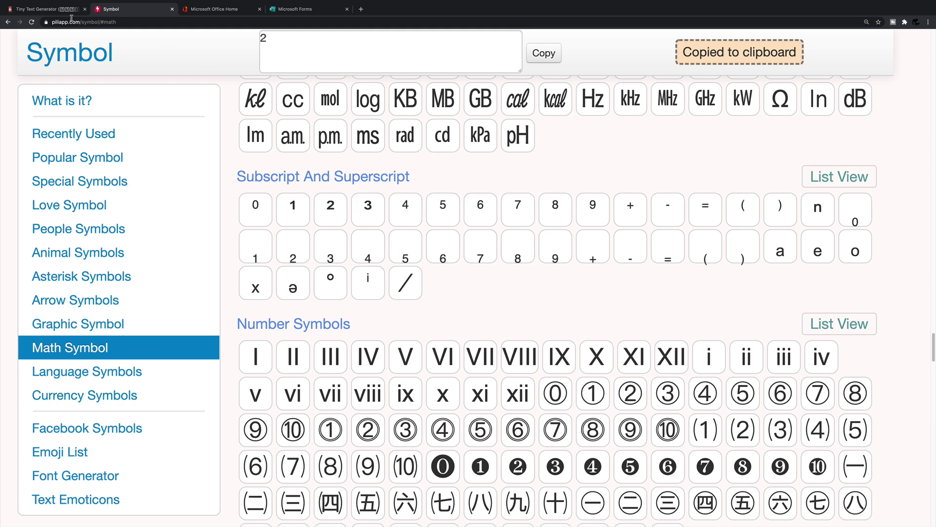
{"action": "left_click", "coordinate": [47, 9]}
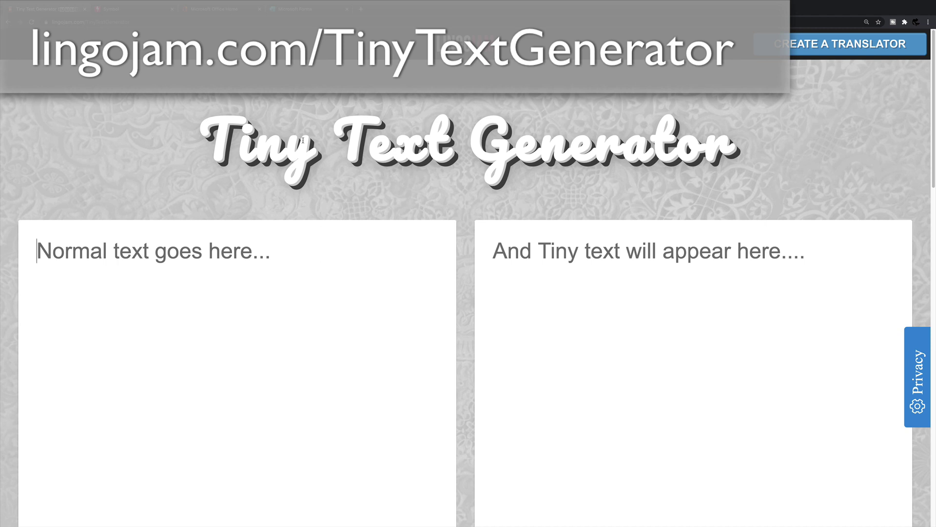
Convert 1 into subscript ₁ in the Tiny Text Generator and select the result
{"action": "left_click", "coordinate": [116, 251]}
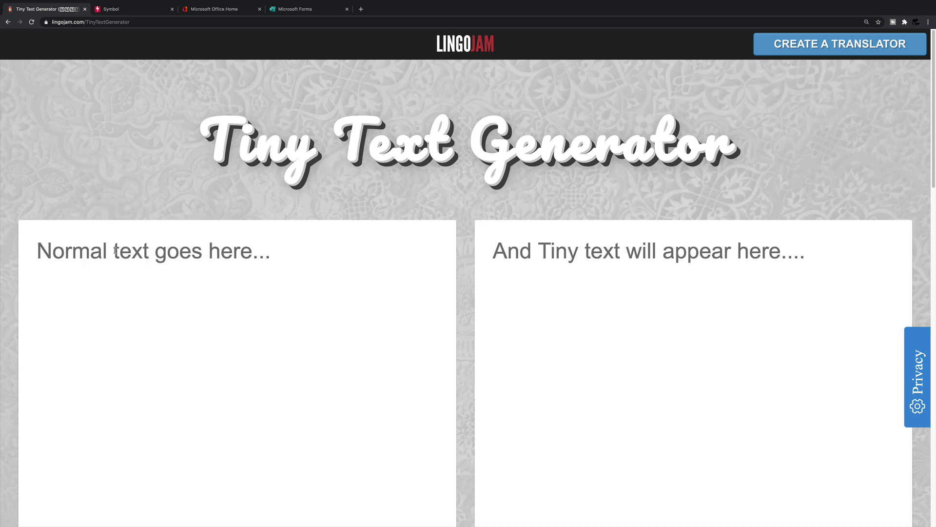
{"action": "type", "text": "1"}
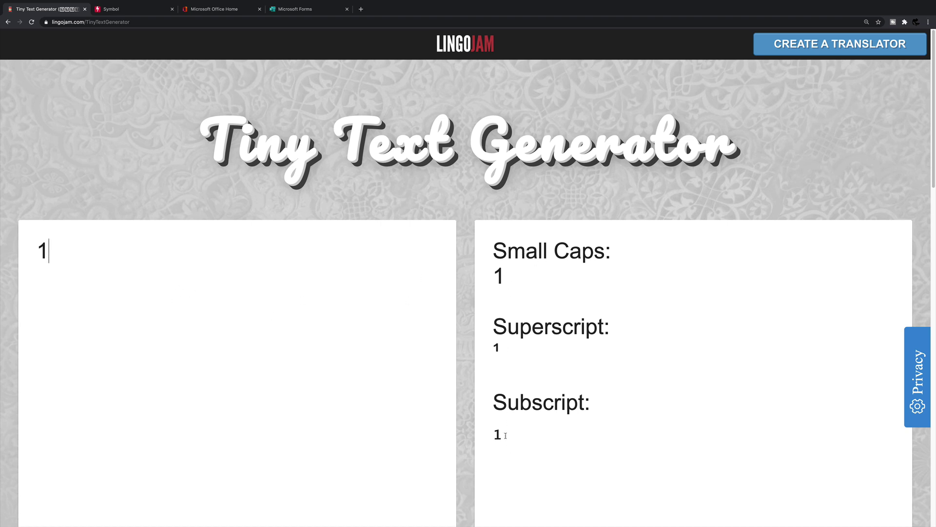
{"action": "left_click_drag", "start_coordinate": [504, 434], "coordinate": [493, 434]}
{"action": "key", "text": "ctrl+c"}
Paste subscript ₁ after the first p and V in question 4, giving p₁V₁=pV
{"action": "left_click", "coordinate": [307, 9]}
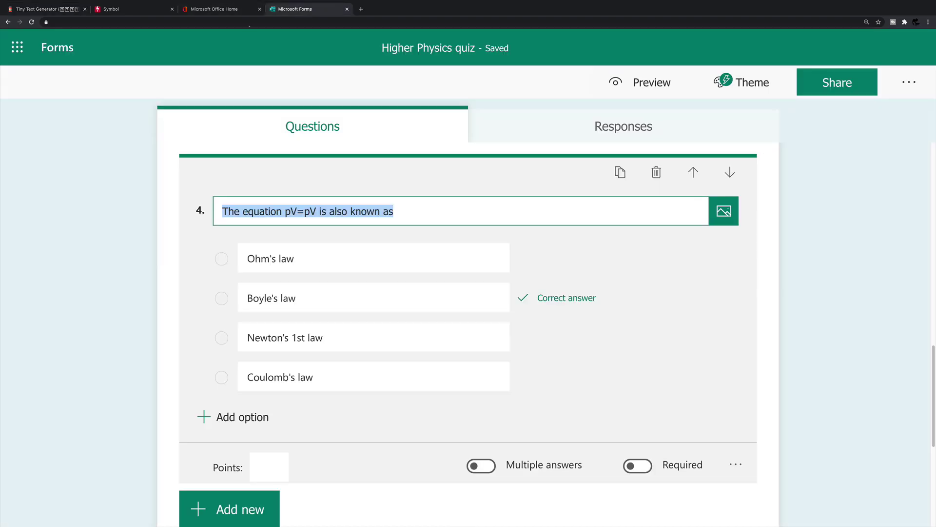
{"action": "left_click", "coordinate": [299, 213]}
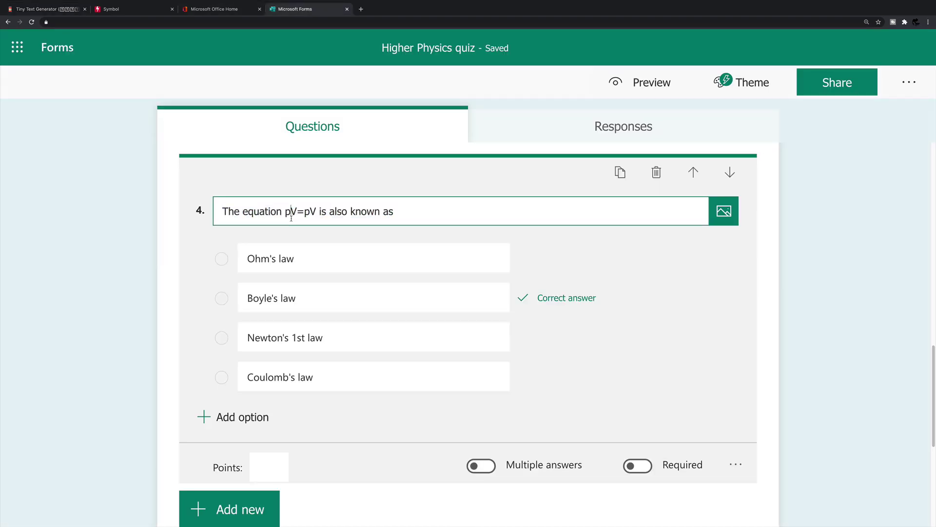
{"action": "key", "text": "ctrl+v"}
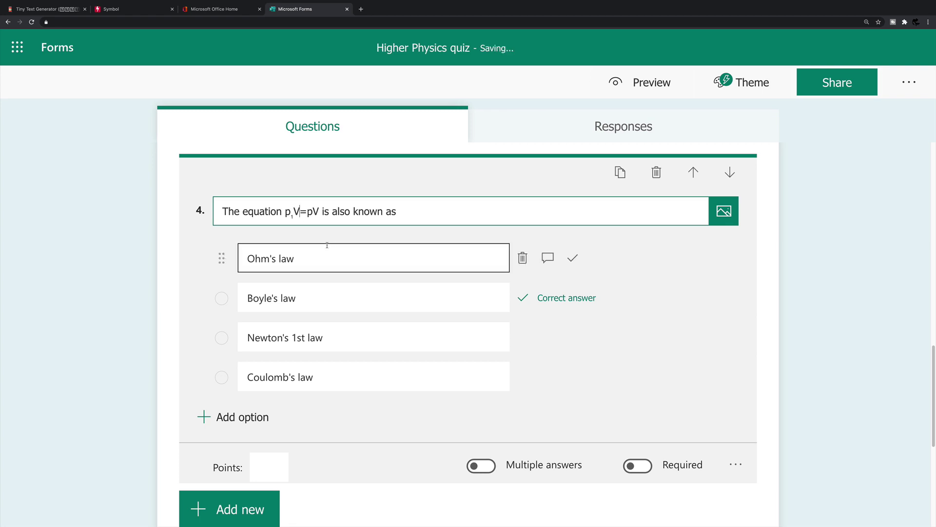
{"action": "key", "text": "Right"}
{"action": "key", "text": "ctrl+v"}
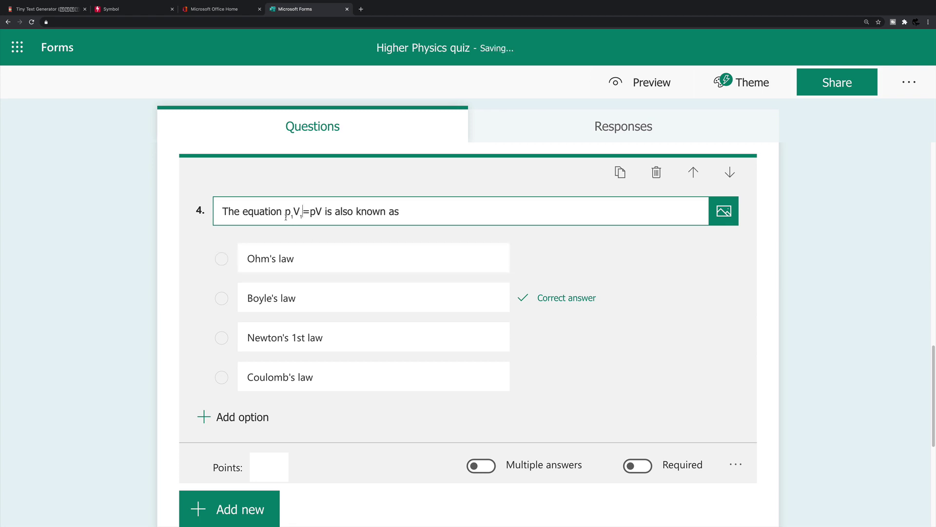
{"action": "key", "text": "Right"}
{"action": "key", "text": "Right"}
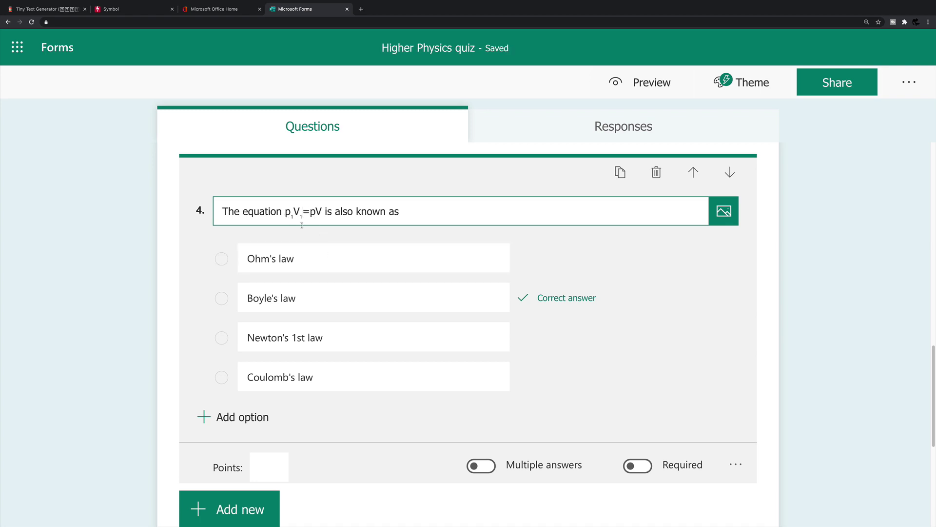
Change the generator's input to 2 and select the subscript ₂ output
{"action": "left_click", "coordinate": [44, 9]}
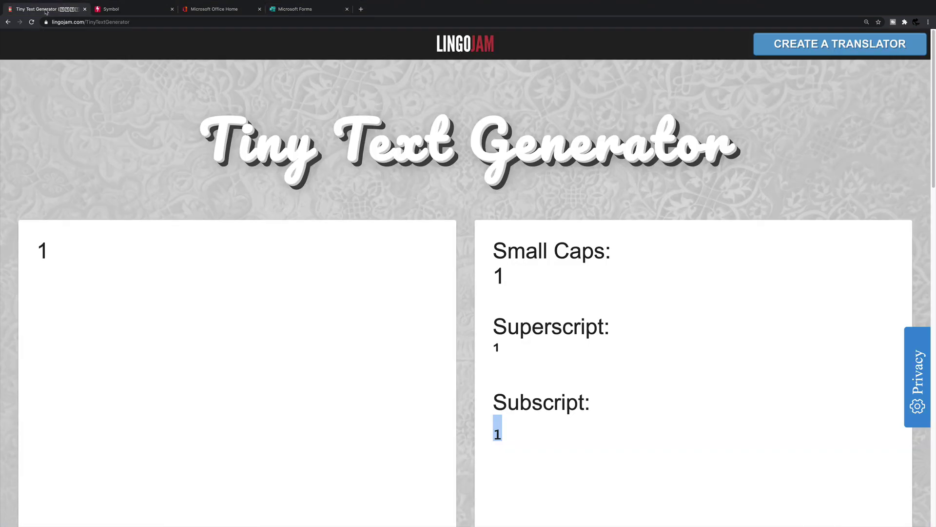
{"action": "double_click", "coordinate": [42, 250]}
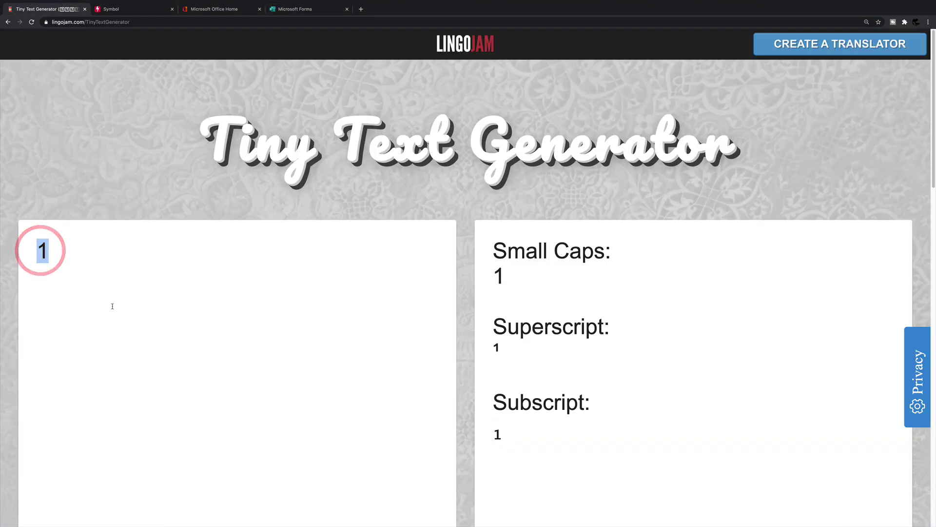
{"action": "type", "text": "2"}
{"action": "double_click", "coordinate": [497, 433]}
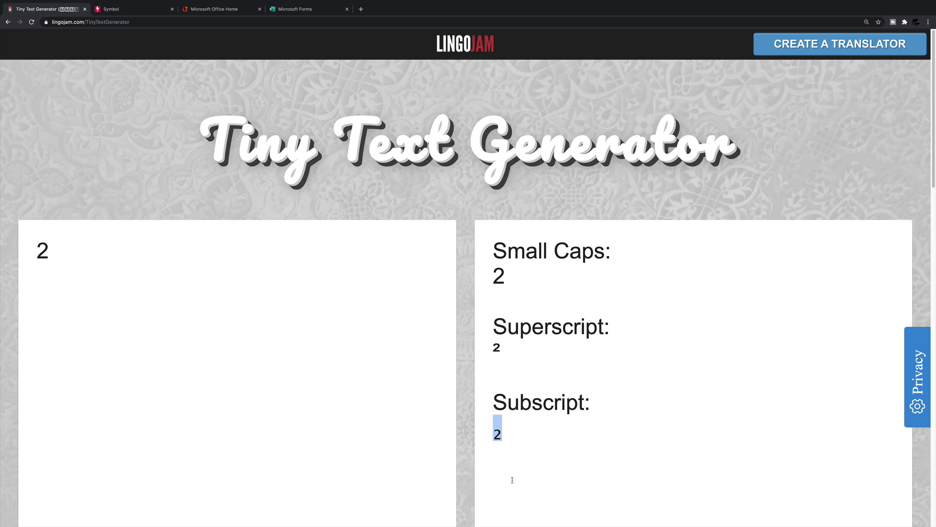
Paste subscript ₂ after the second p and V so question 4 reads p₁V₁=p₂V₂
{"action": "left_click", "coordinate": [305, 9]}
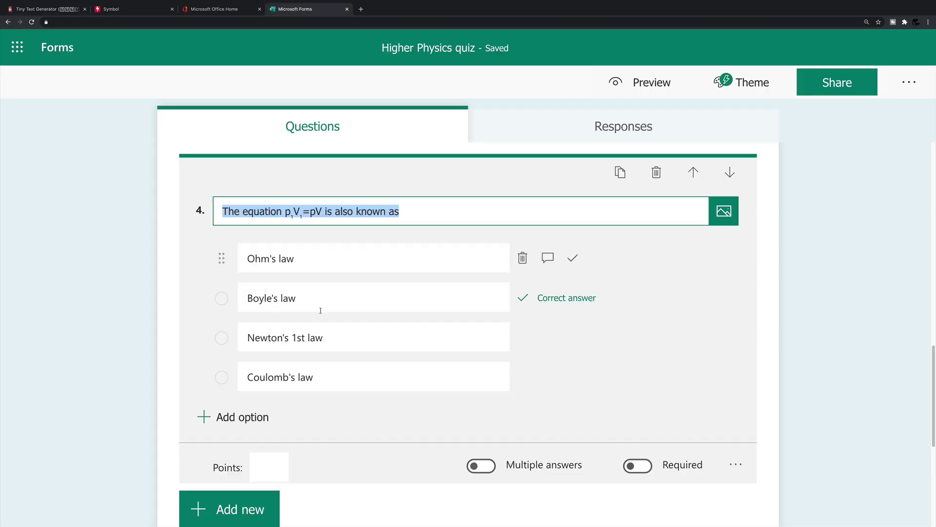
{"action": "left_click", "coordinate": [317, 212]}
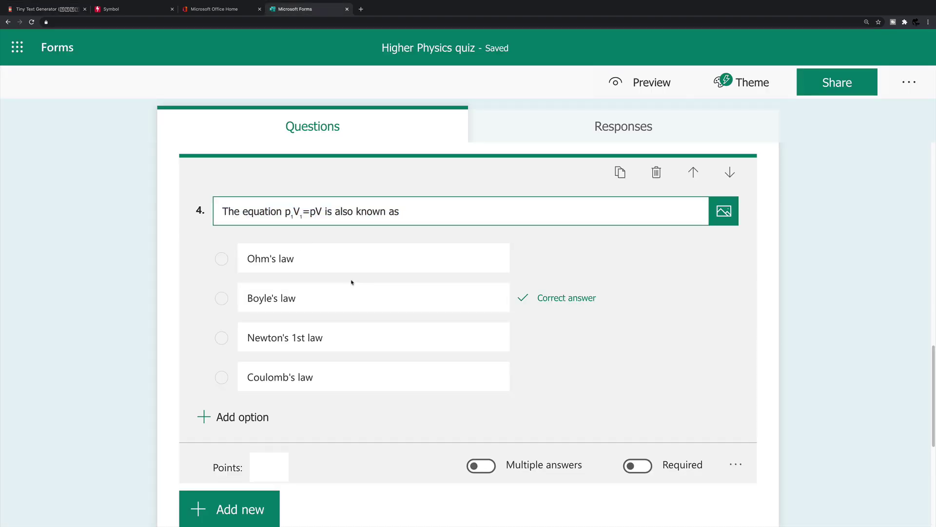
{"action": "type", "text": "₂"}
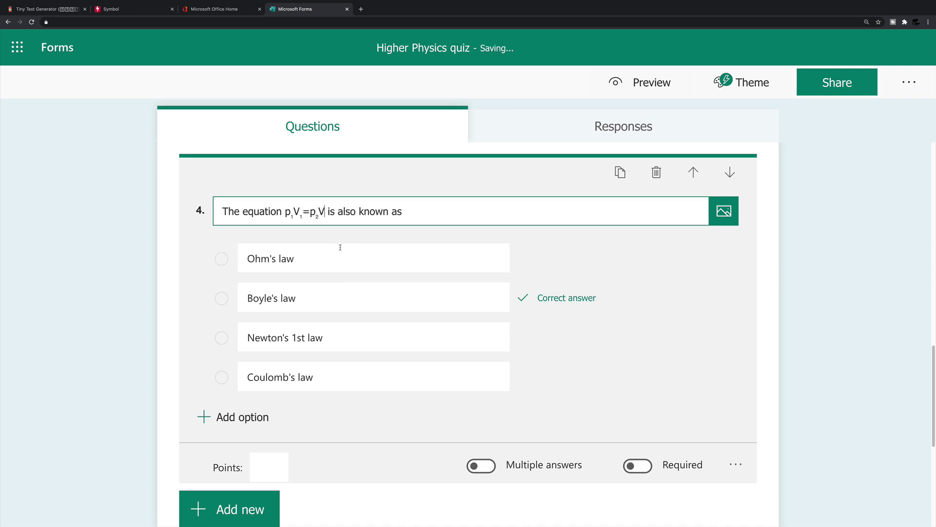
{"action": "key", "text": "Right"}
{"action": "type", "text": "₂"}
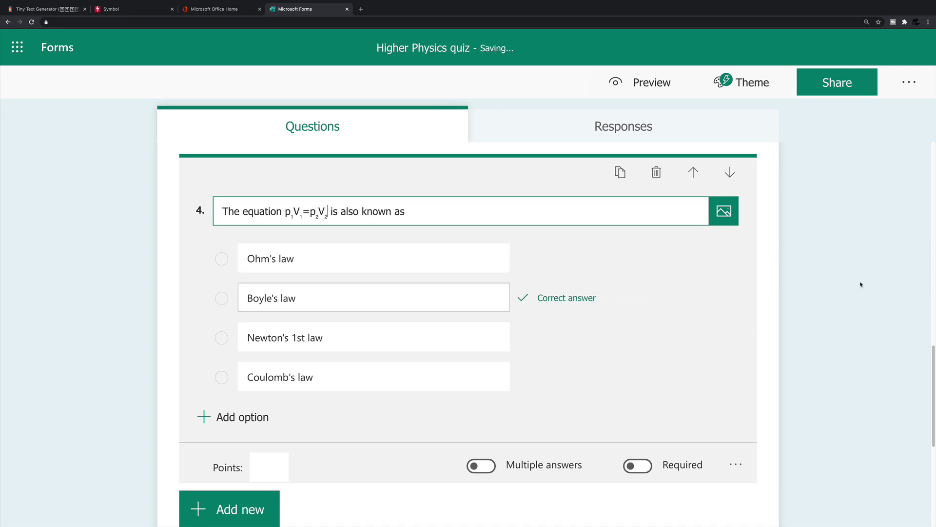
{"action": "left_click", "coordinate": [821, 281]}
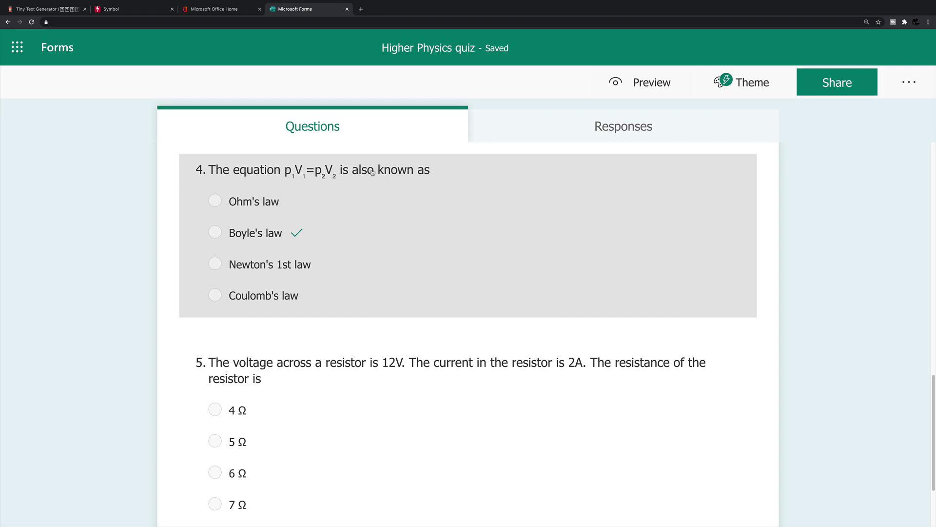
Move down to question 5 and put the cursor in its first answer option, 4 Ω
{"action": "left_click", "coordinate": [372, 172]}
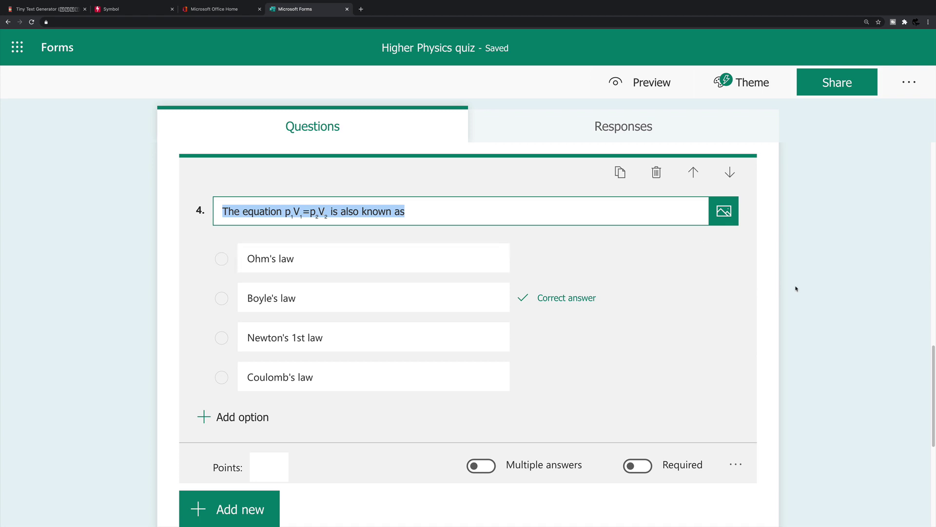
{"action": "scroll", "coordinate": [794, 288], "scroll_direction": "down", "scroll_amount": 1}
{"action": "scroll", "coordinate": [807, 294], "scroll_direction": "down", "scroll_amount": 5}
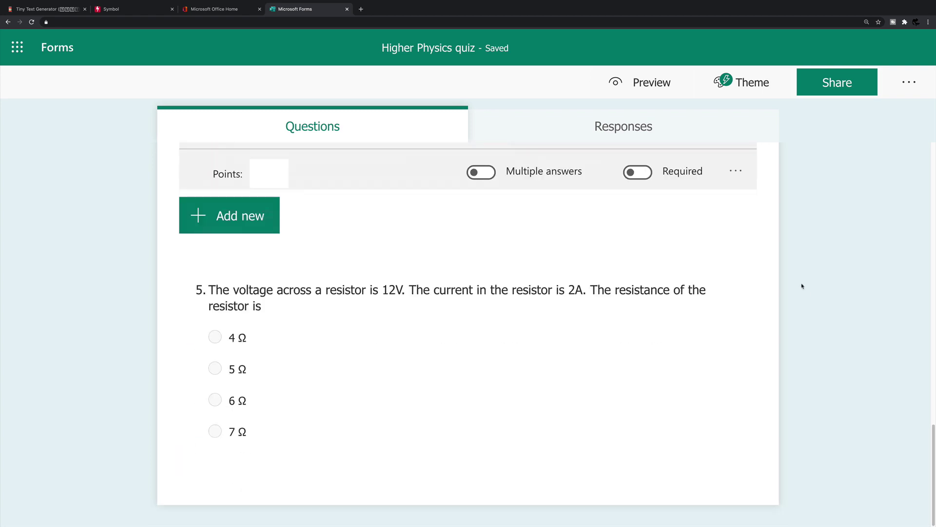
{"action": "left_click", "coordinate": [356, 364]}
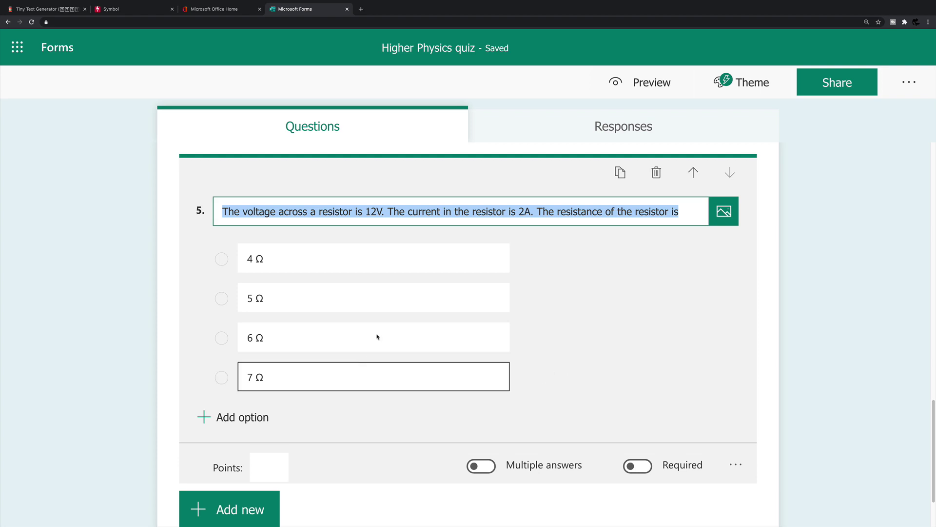
{"action": "left_click", "coordinate": [321, 254]}
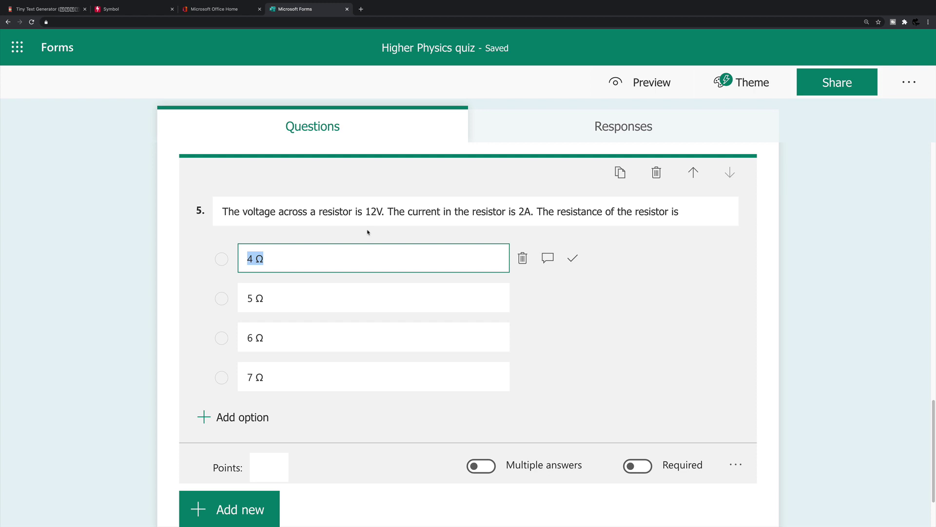
Remove the Ω so question 5's first option reads just '4'
{"action": "left_click", "coordinate": [272, 263]}
{"action": "key", "text": "shift+Left"}
{"action": "key", "text": "BackSpace"}
{"action": "key", "text": "BackSpace"}
{"action": "key", "text": "BackSpace"}
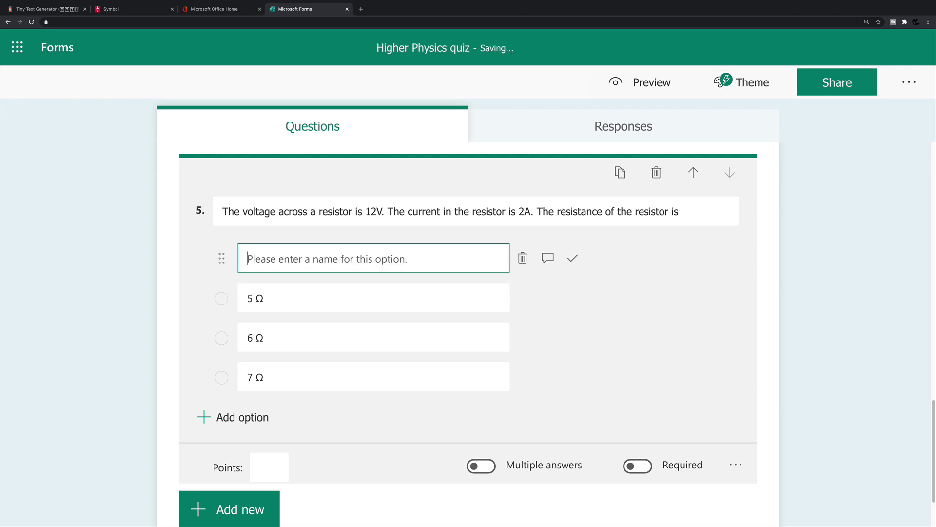
{"action": "type", "text": "4"}
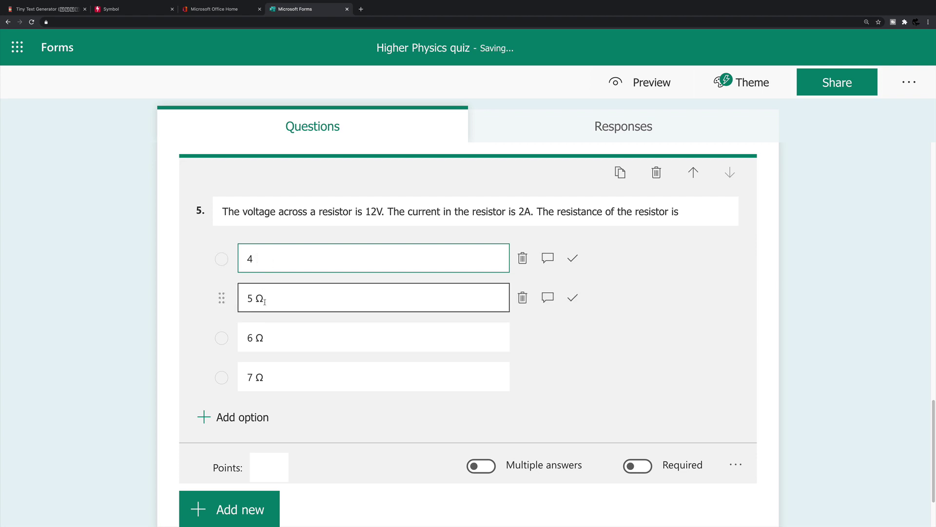
{"action": "left_click", "coordinate": [122, 11]}
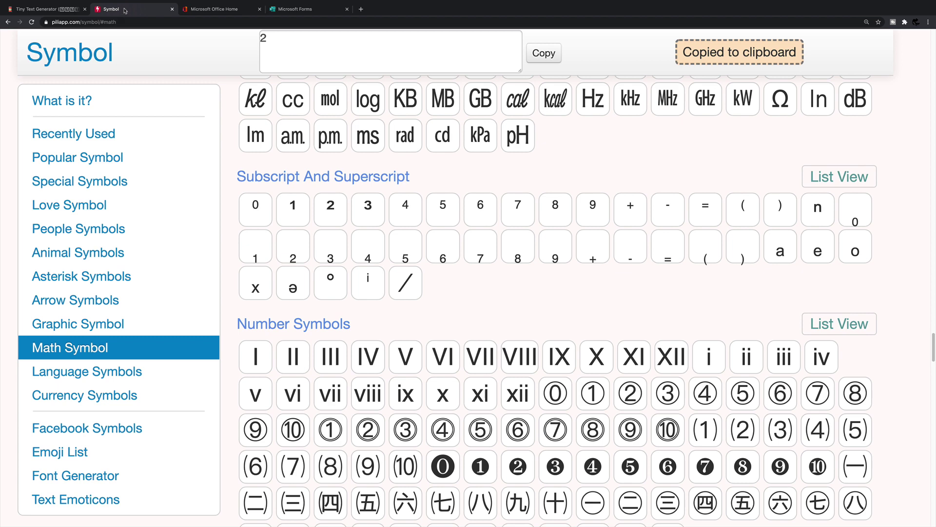
Clear piliapp's symbol box, add Ω from Language Symbols, and copy it
{"action": "left_click", "coordinate": [68, 373]}
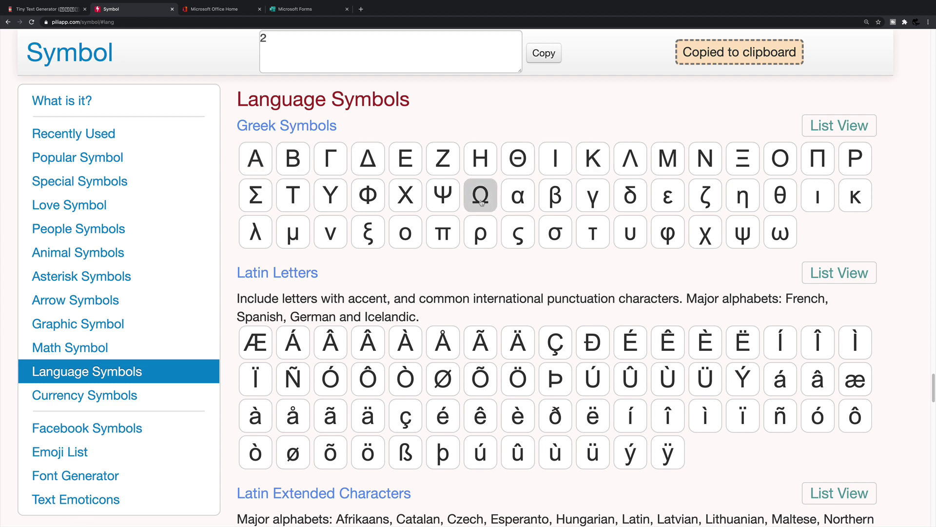
{"action": "left_click", "coordinate": [268, 38]}
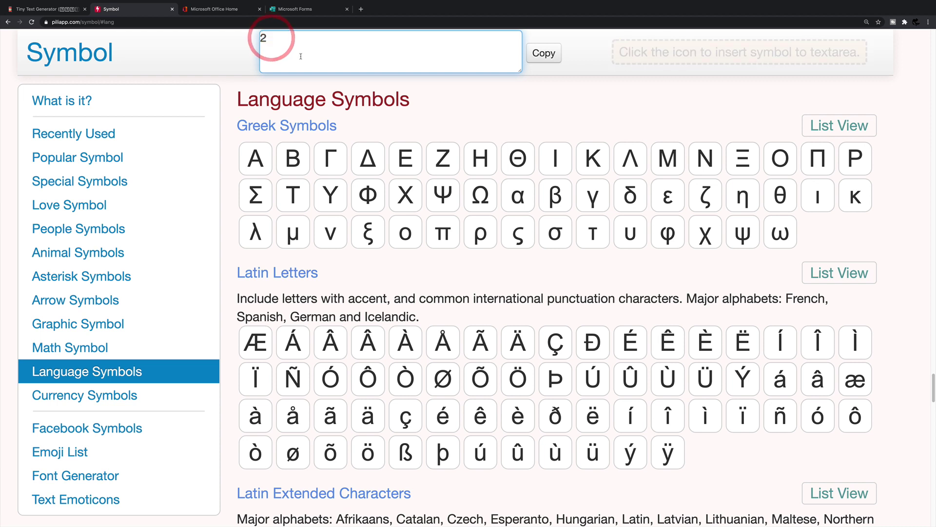
{"action": "key", "text": "BackSpace"}
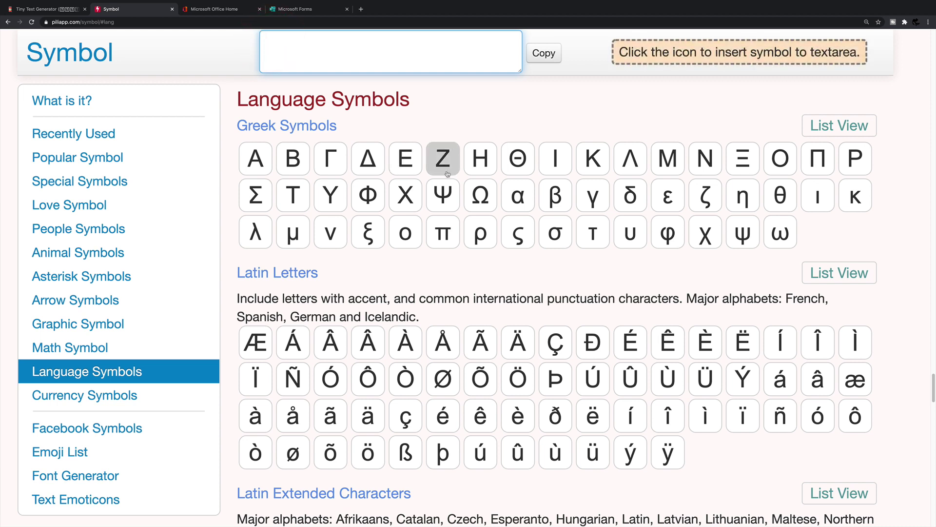
{"action": "left_click", "coordinate": [478, 195]}
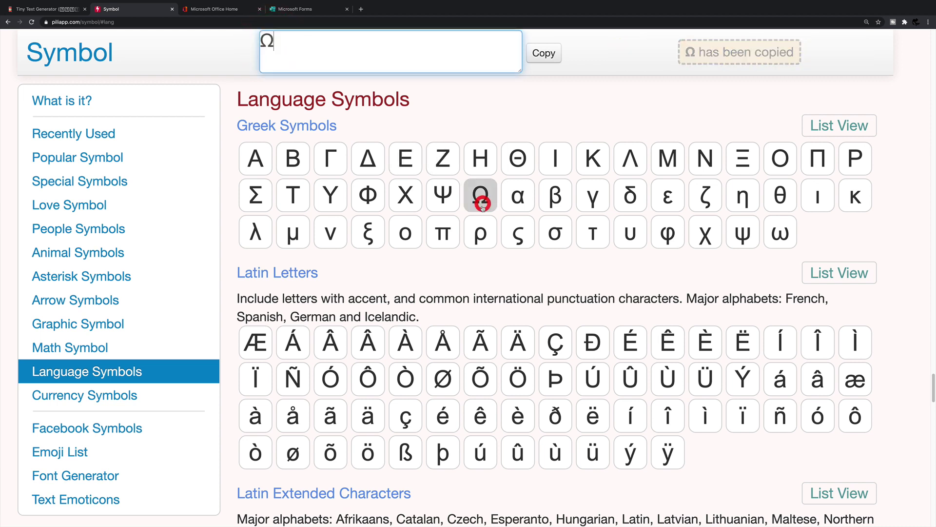
{"action": "left_click", "coordinate": [548, 55]}
Paste Ω after the 4 so question 5's first option reads '4 Ω'
{"action": "left_click", "coordinate": [307, 9]}
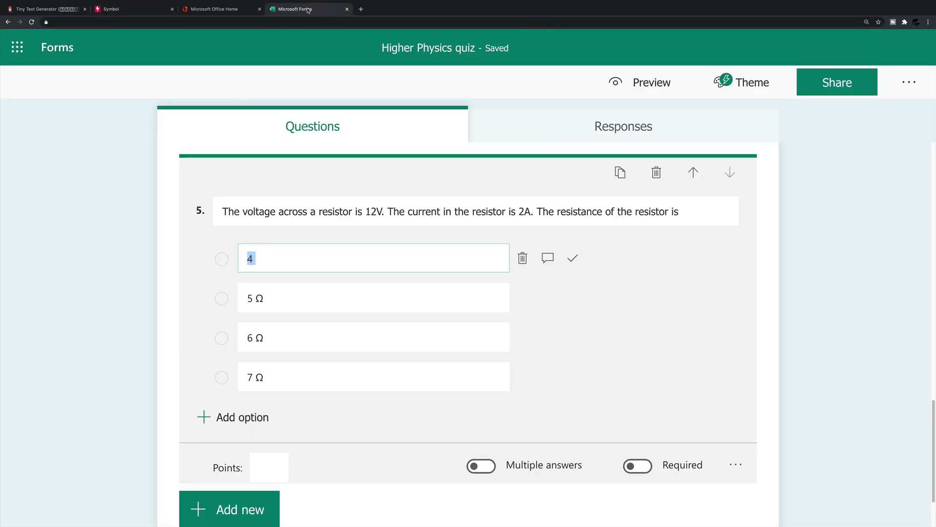
{"action": "left_click", "coordinate": [285, 259]}
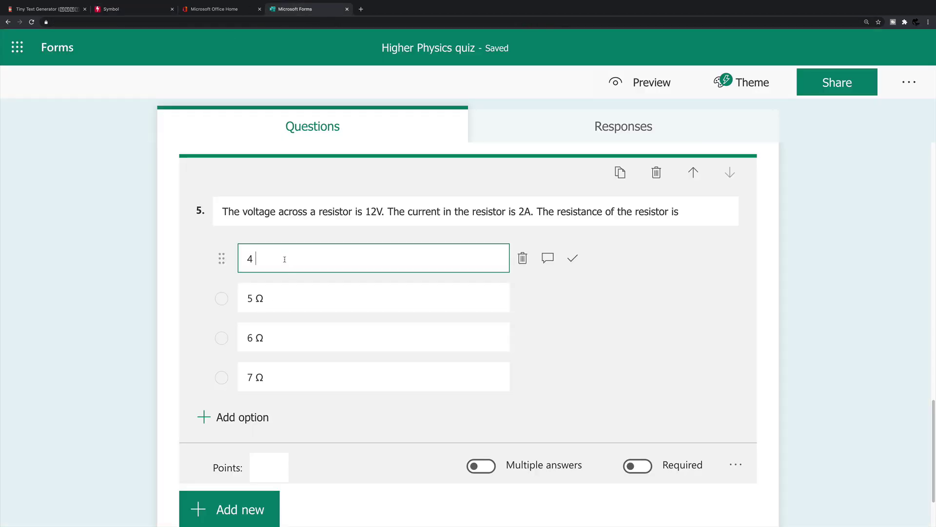
{"action": "key", "text": "ctrl+v"}
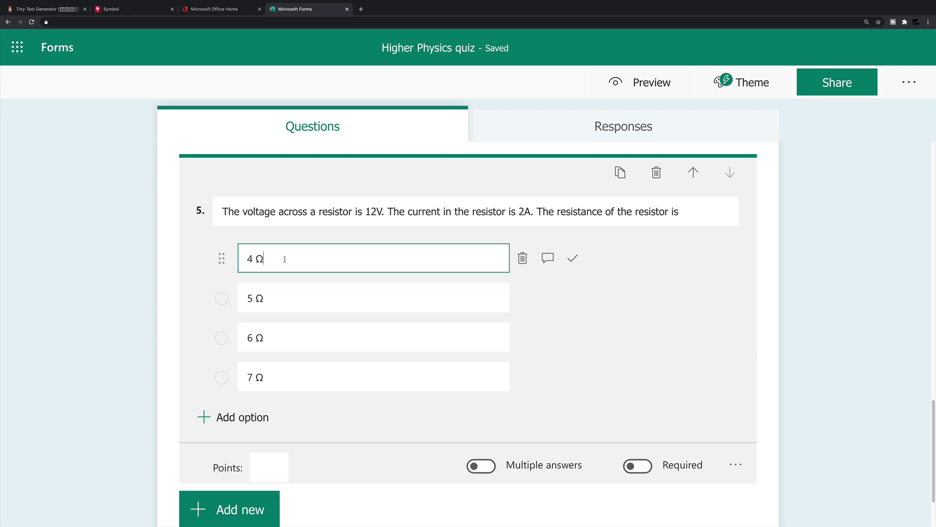
{"action": "scroll", "coordinate": [434, 307], "scroll_direction": "down", "scroll_amount": 2}
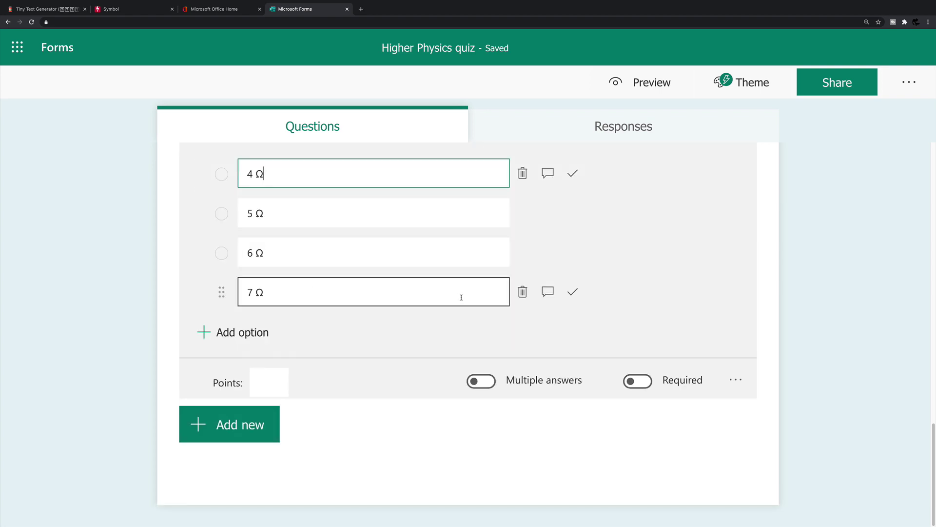
{"action": "scroll", "coordinate": [543, 283], "scroll_direction": "up", "scroll_amount": 20}
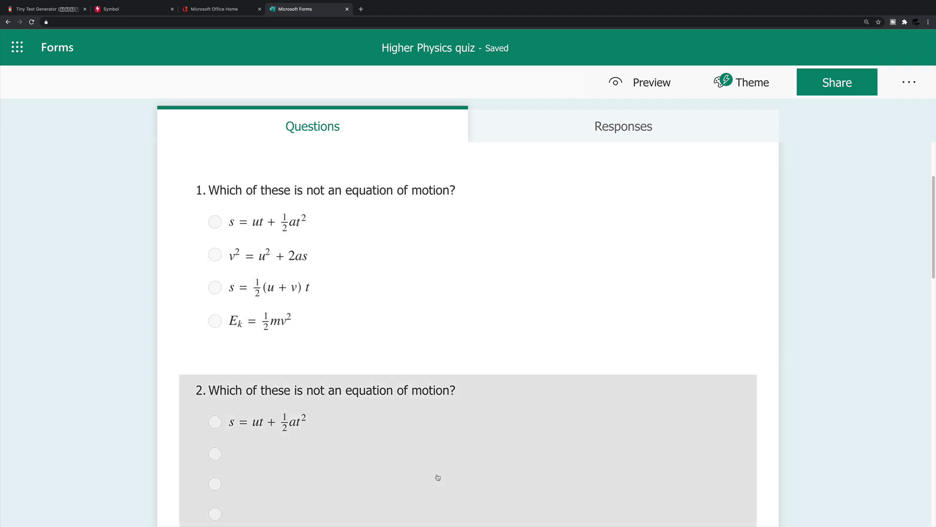
{"action": "scroll", "coordinate": [420, 451], "scroll_direction": "down", "scroll_amount": 5}
{"action": "scroll", "coordinate": [404, 456], "scroll_direction": "down", "scroll_amount": 6}
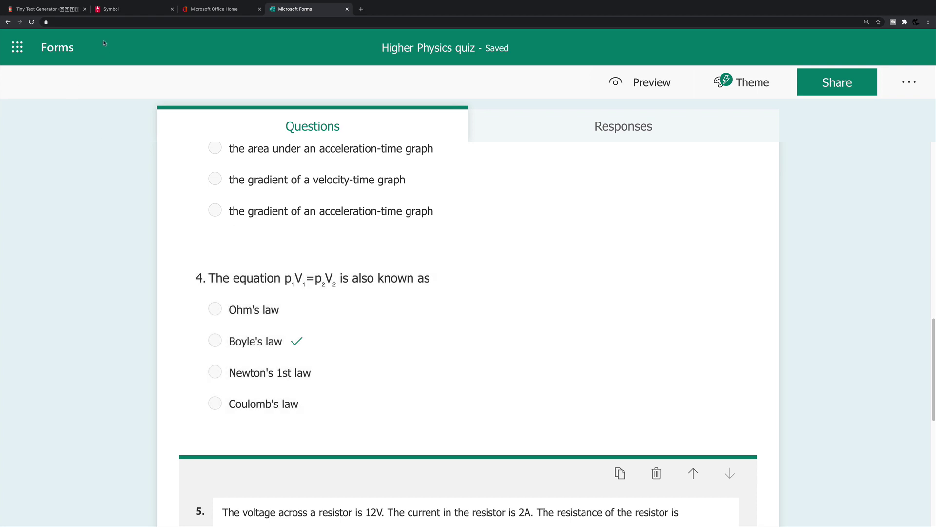
Go back to the LingoJam Tiny Text Generator page showing the subscript ₂
{"action": "left_click", "coordinate": [118, 9]}
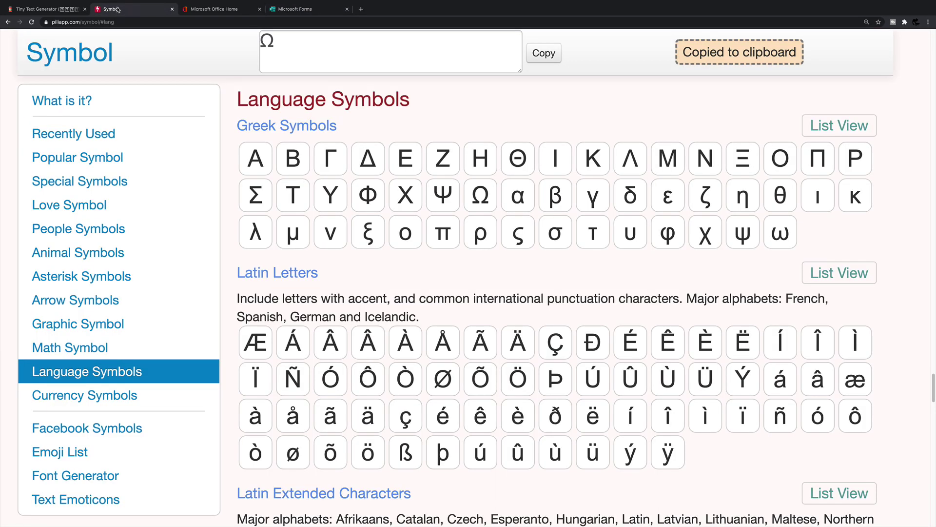
{"action": "left_click", "coordinate": [61, 9]}
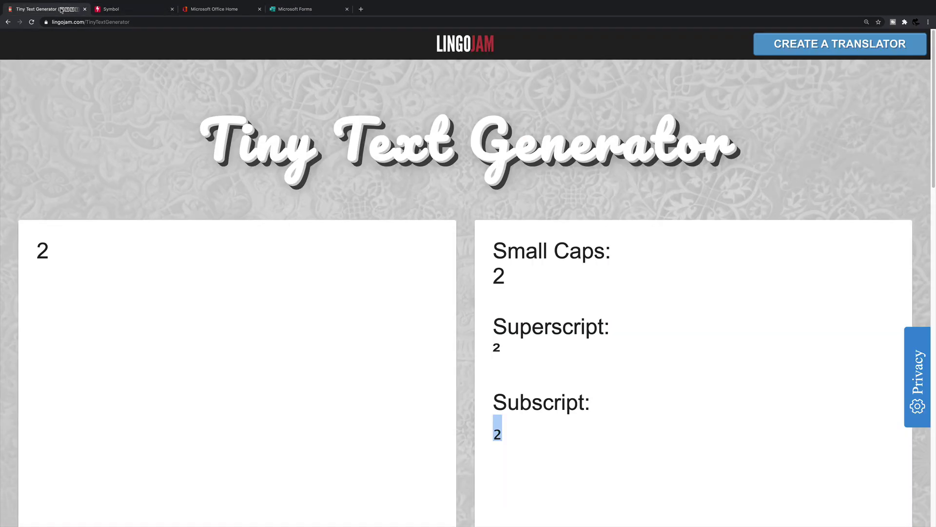